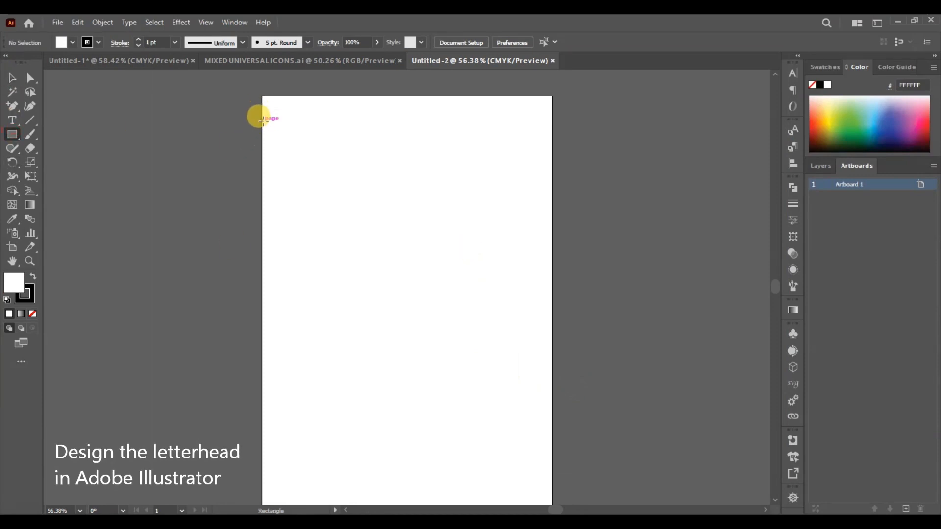
- Draw a wide rectangle starting at the page's left edge near the top and remove its stroke
left_click_drag(263, 120, 466, 200)
left_click(72, 42)
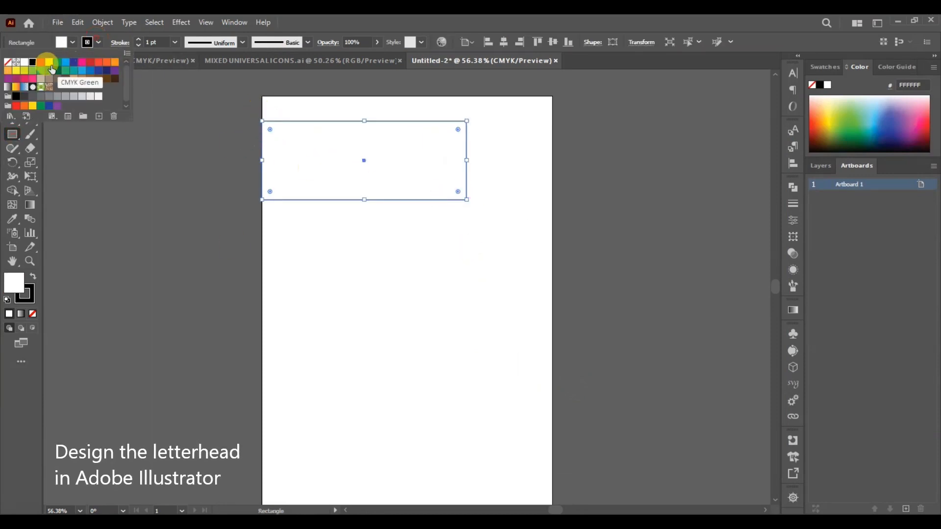
left_click(8, 62)
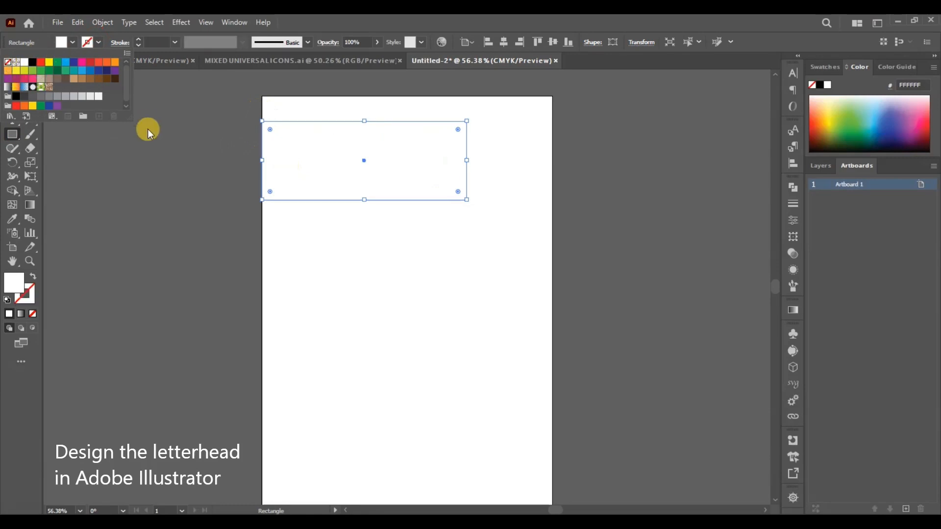
left_click(370, 238)
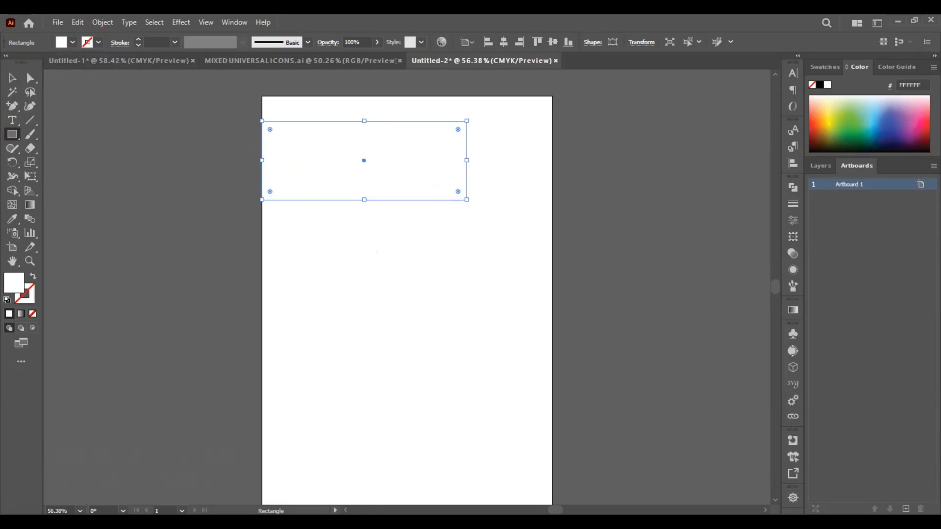
- Fill the header rectangle with the green C=85 M=10 Y=100 K=0 swatch
key("v")
left_click(72, 43)
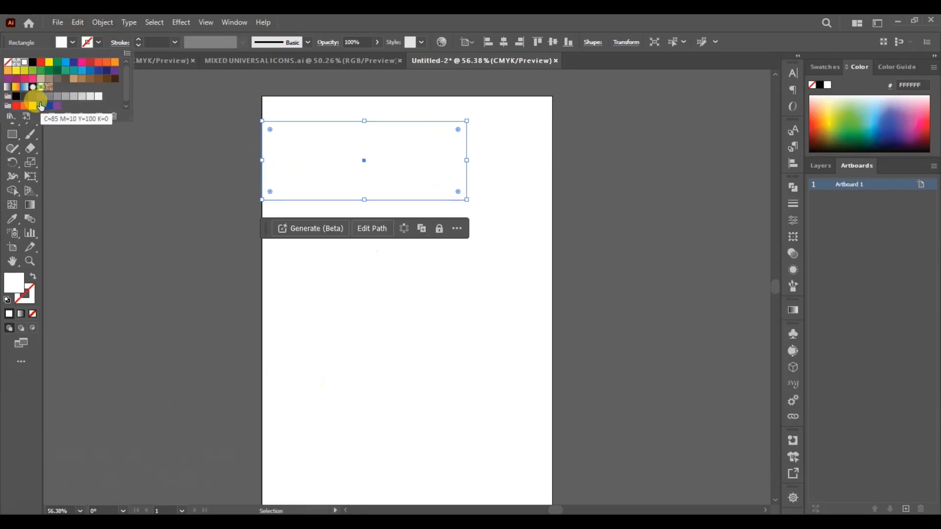
left_click(38, 98)
left_click(347, 256)
- Copy the navy, lime and green sample rectangles from the Untitled-1 document into Untitled-2 and place them beside the page's right side
left_click(147, 60)
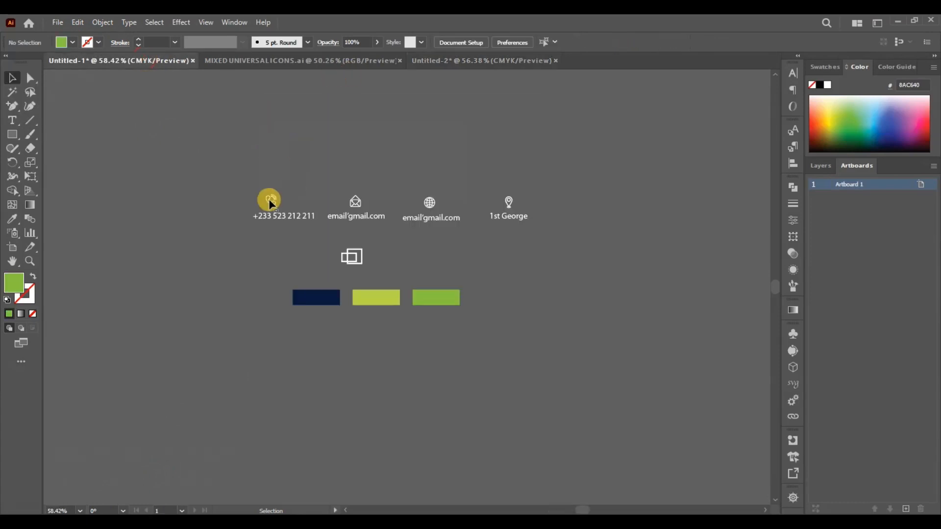
left_click_drag(245, 289, 500, 342)
key("ctrl+c")
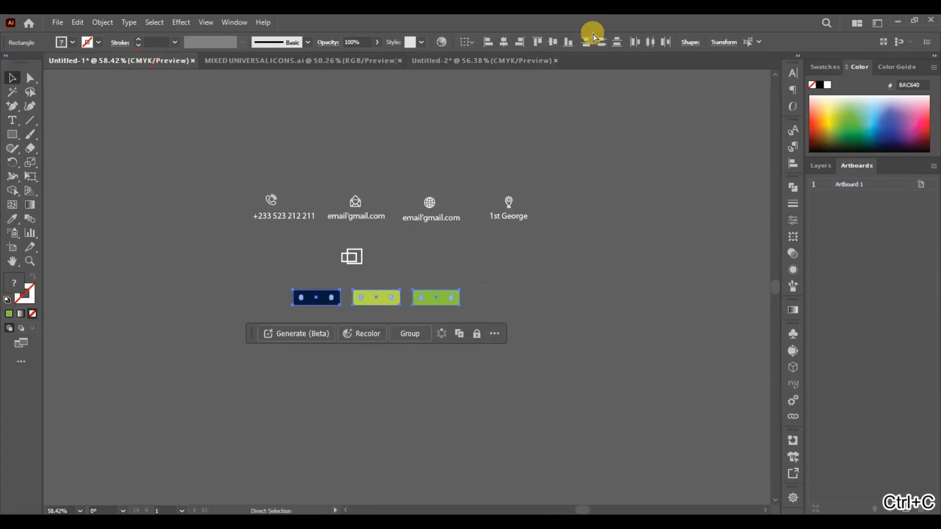
left_click(525, 60)
key("ctrl+v")
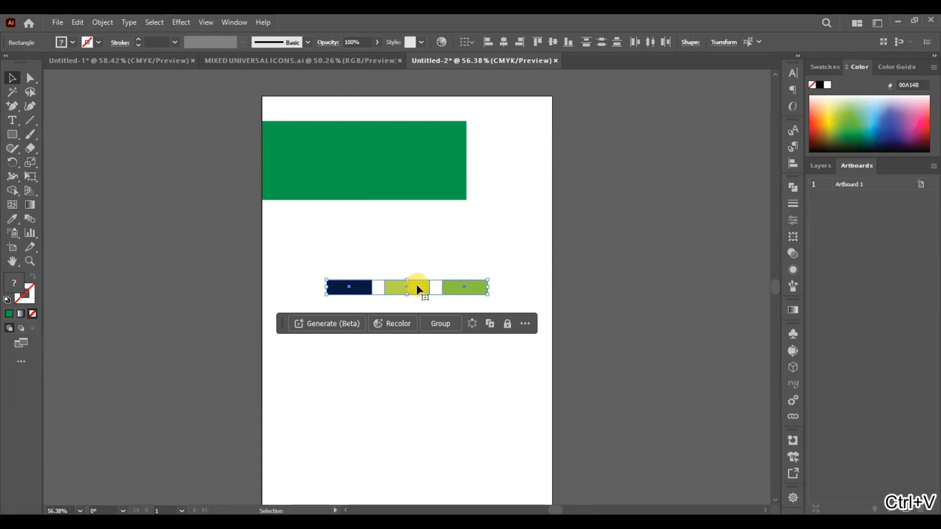
left_click_drag(418, 288, 679, 165)
left_click(460, 243)
- Shift the header rectangle's lower-right corner anchor left to about X 309 pt so the right edge slants
left_click(382, 189)
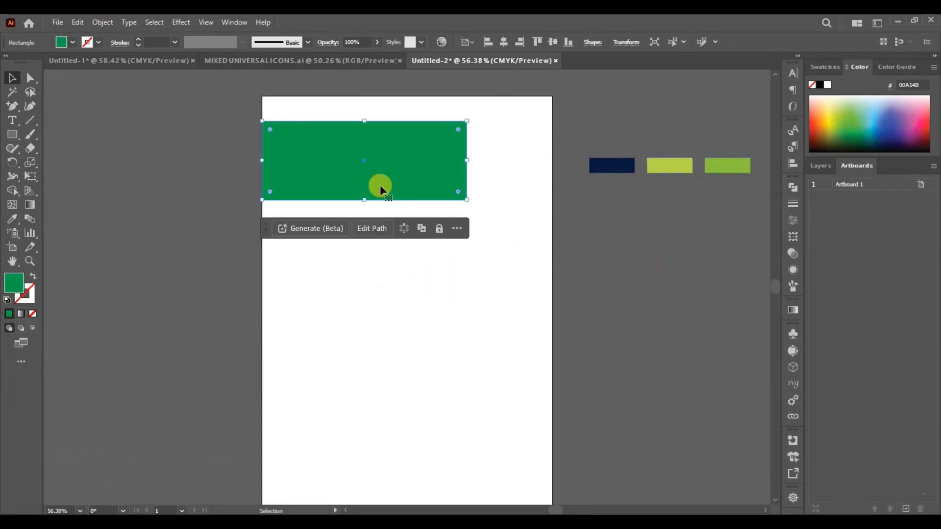
key("a")
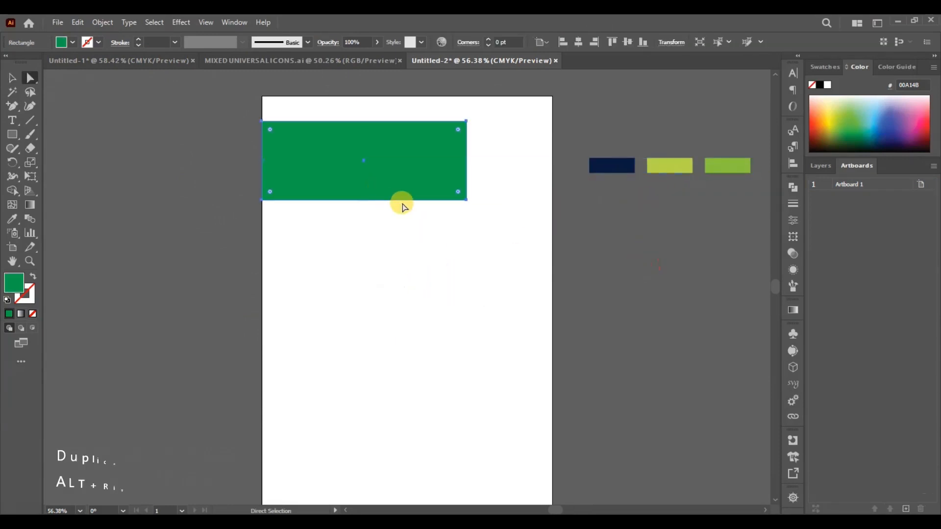
left_click(466, 201)
key("shift+Left")
key("shift+Left")
key("shift+Left")
key("shift+Left")
key("shift+Left")
key("shift+Left")
key("shift+Left")
key("shift+Left")
key("shift+Left")
key("shift+Left")
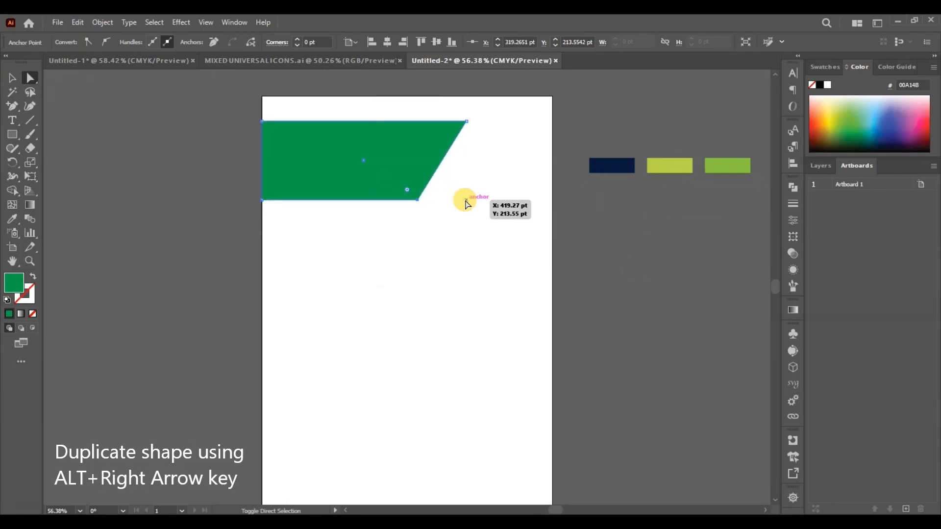
- Duplicate the slanted header shape with a very small offset to the right
key("v")
left_click(346, 179)
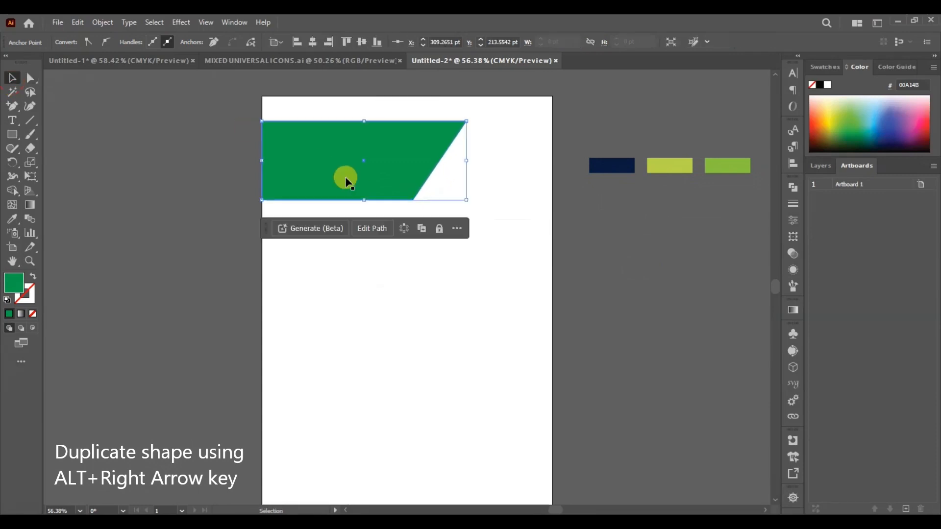
key("alt+Right")
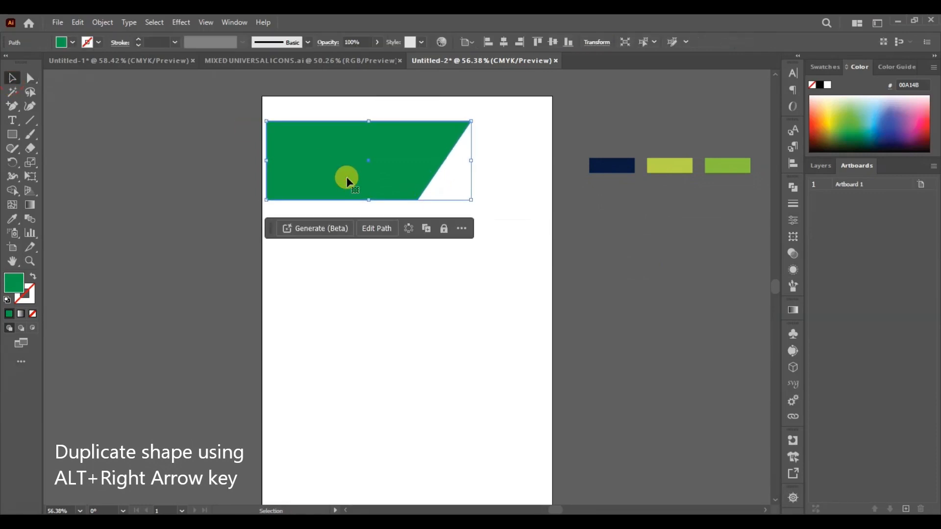
key("ctrl+z")
key("alt+Right")
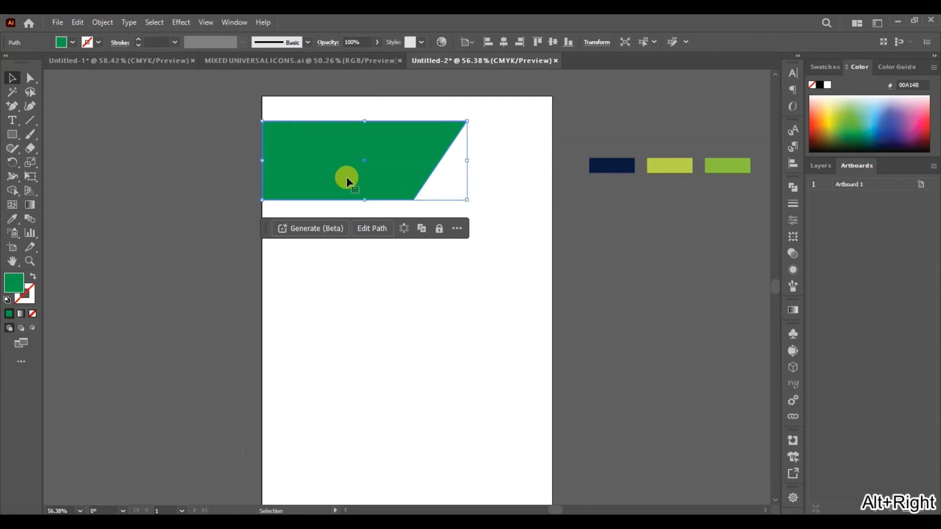
- Send the duplicate behind the original, offset it slightly right, and fill it with the sampled green 8AC640
key("ctrl+shift+[")
key("Right")
key("Right")
key("Right")
key("Right")
key("i")
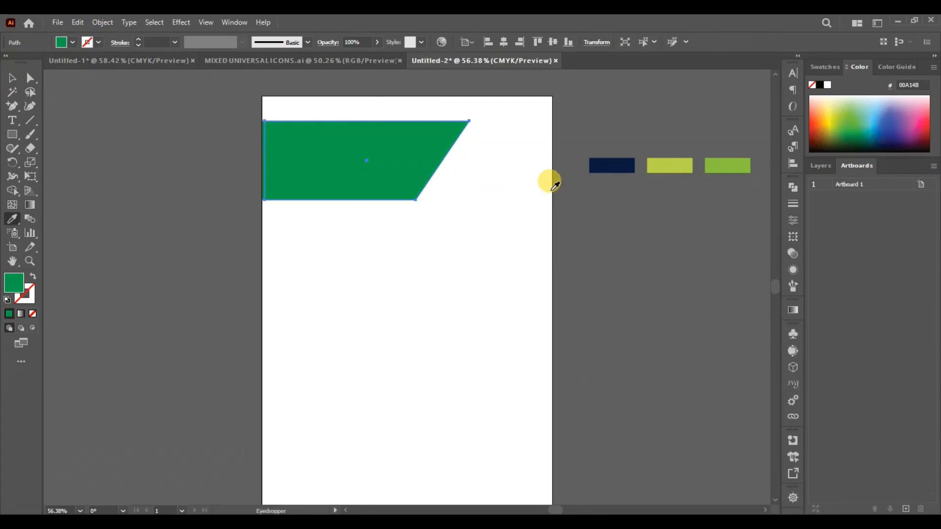
left_click(718, 165)
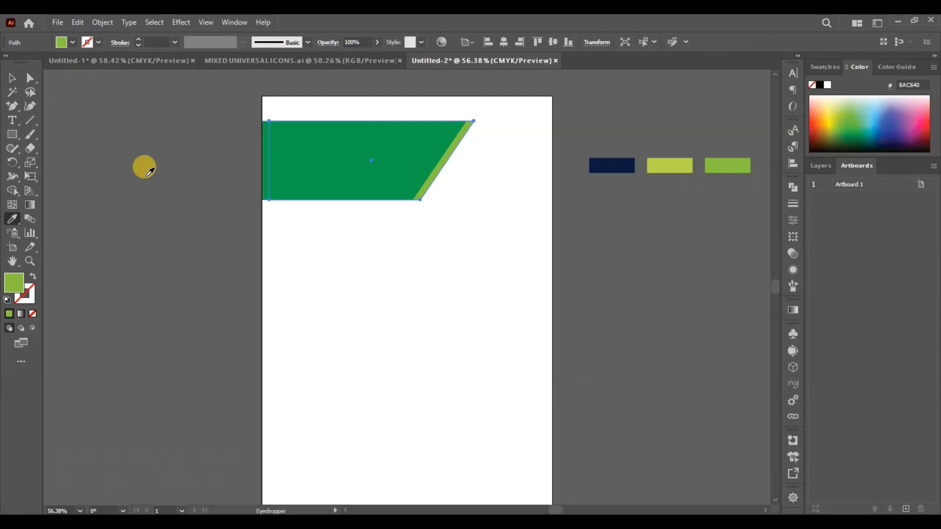
- Add another copy offset farther right behind the other shapes and fill it with the sampled lime colour B7D54A
left_click(13, 78)
key("alt+Right")
key("alt+Right")
key("alt+Right")
key("alt+Right")
key("alt+Right")
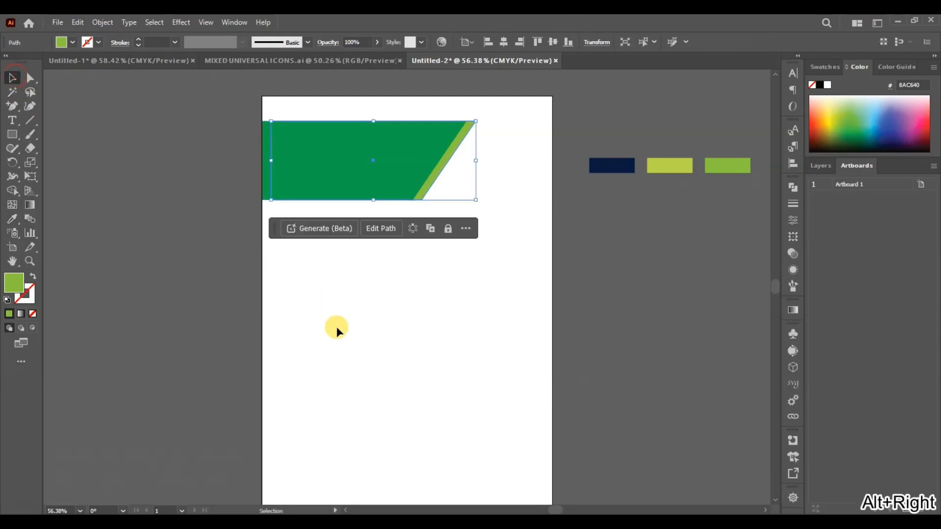
key("ctrl+shift+bracketleft")
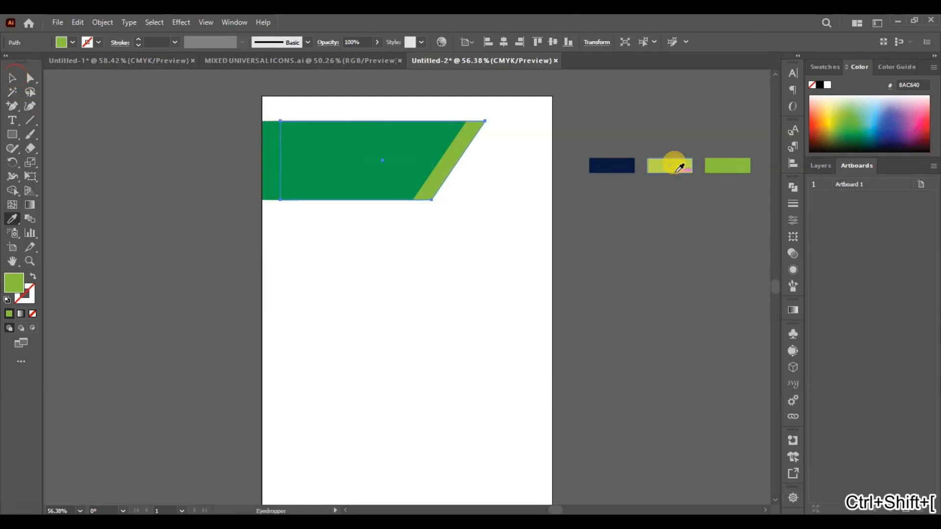
key("i")
left_click(677, 164)
key("v")
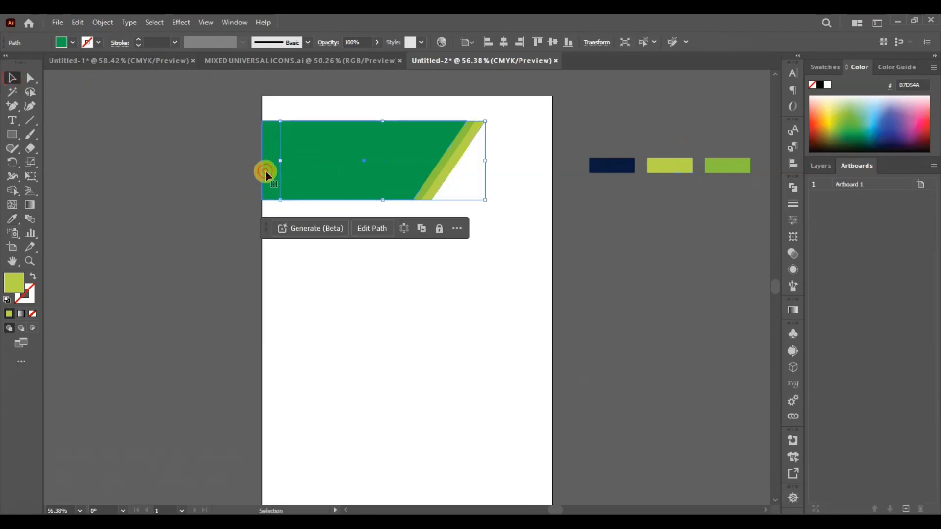
- Fill the front header shape with the sampled navy 081A3D
left_click(266, 171)
key("i")
left_click(621, 164)
left_click(10, 77)
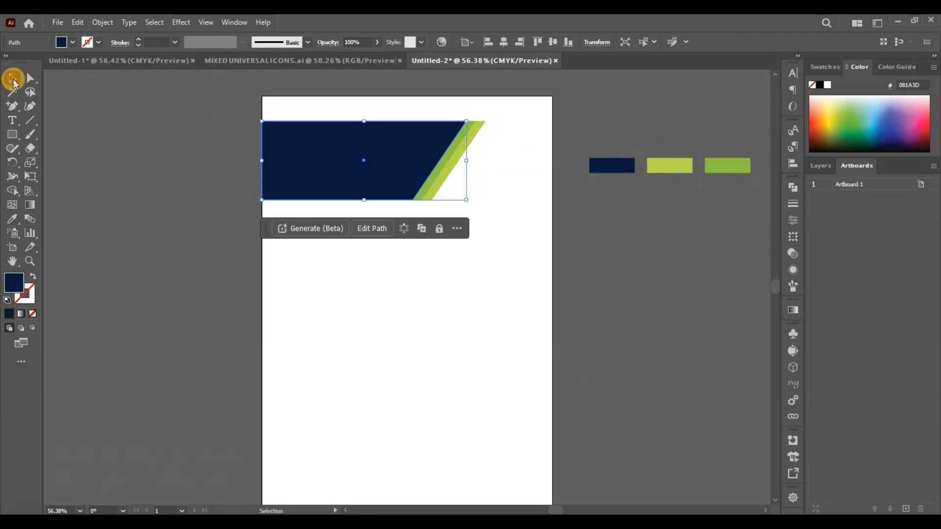
left_click(431, 269)
- Reduce the height of all three header shapes slightly and shift them left past the page's edge
left_click_drag(319, 115, 432, 332)
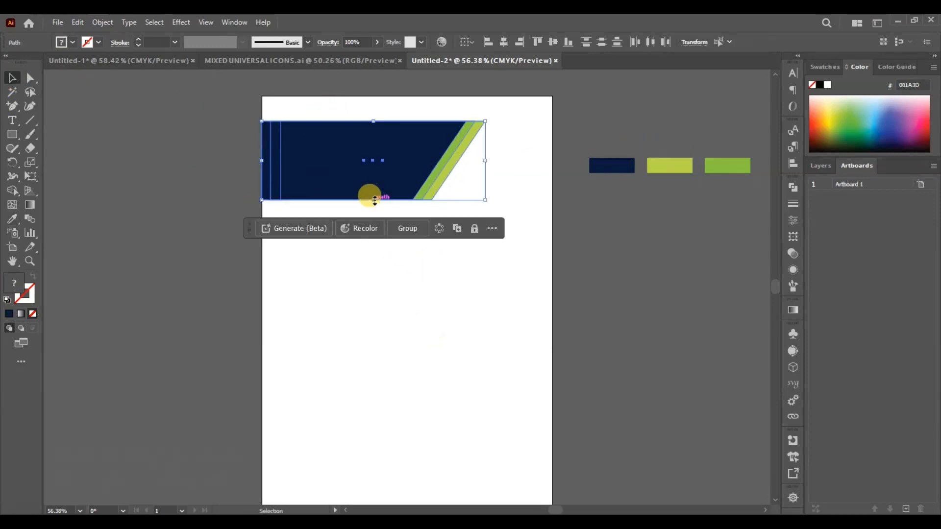
left_click_drag(373, 199, 371, 189)
left_click(495, 168)
left_click_drag(494, 167, 365, 180)
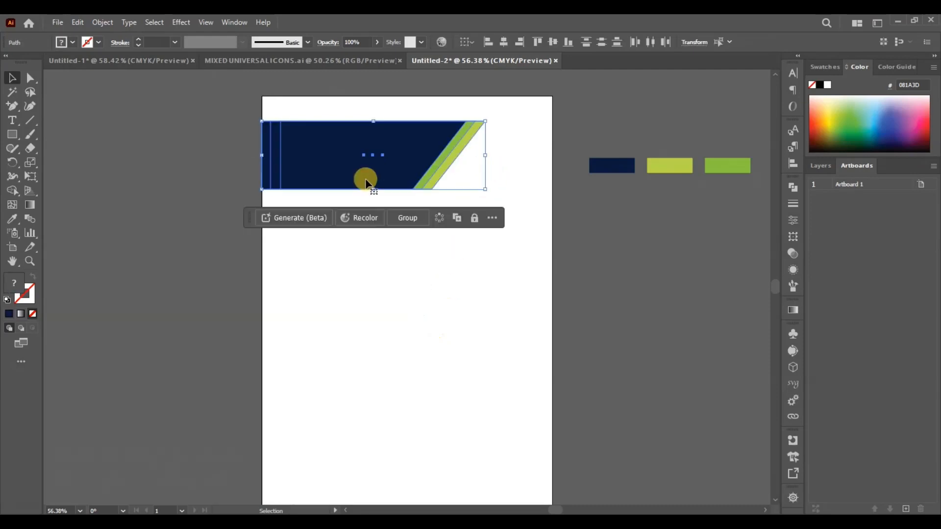
key("shift+Left")
key("shift+Left")
key("shift+Left")
left_click(378, 302)
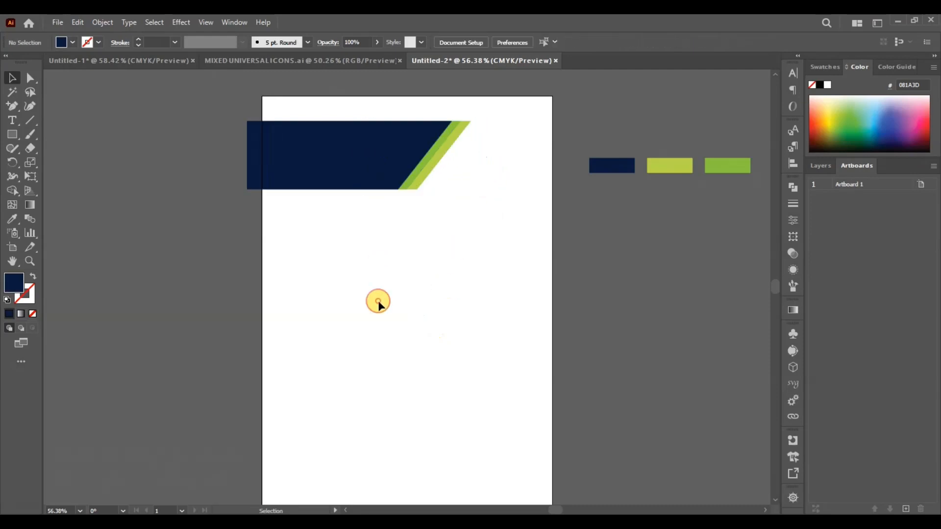
- Pull the left ends of the header shapes in to line up with the page's left edge
left_click(259, 164)
left_click(244, 152)
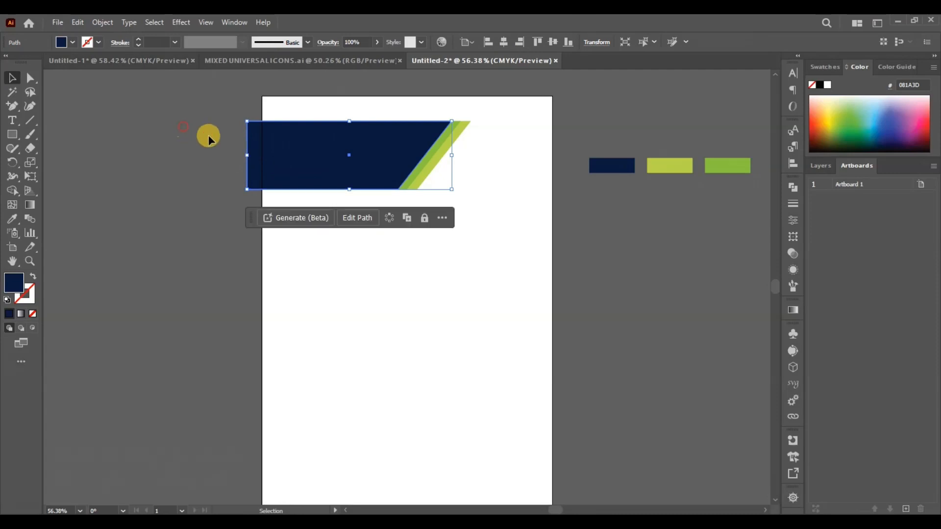
left_click_drag(207, 136, 263, 155)
left_click(372, 283)
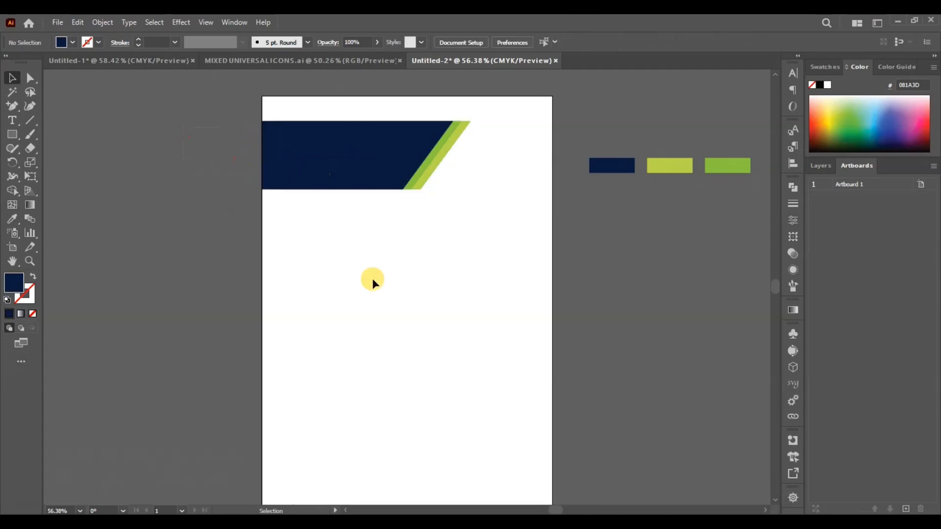
- Add the text "company Logo" and place it on the navy header banner
scroll(489, 272, "up", 1)
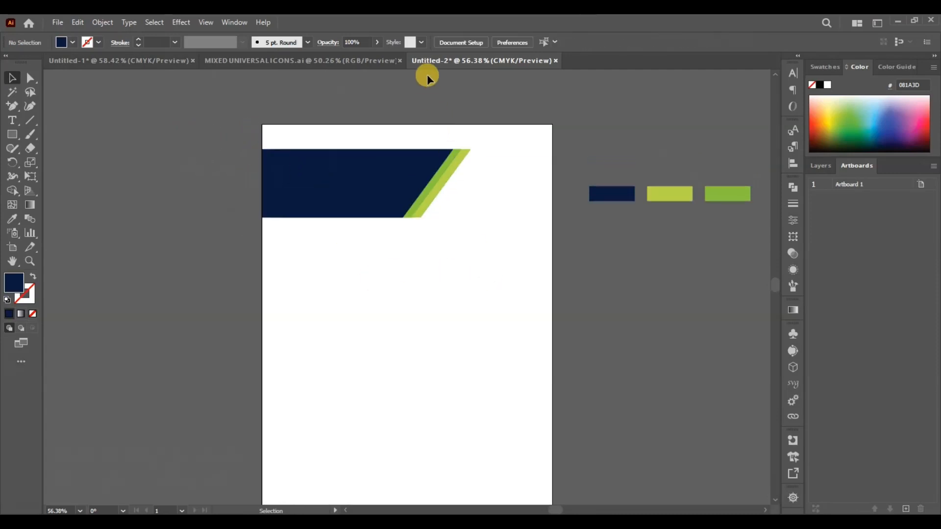
key("t")
left_click(365, 303)
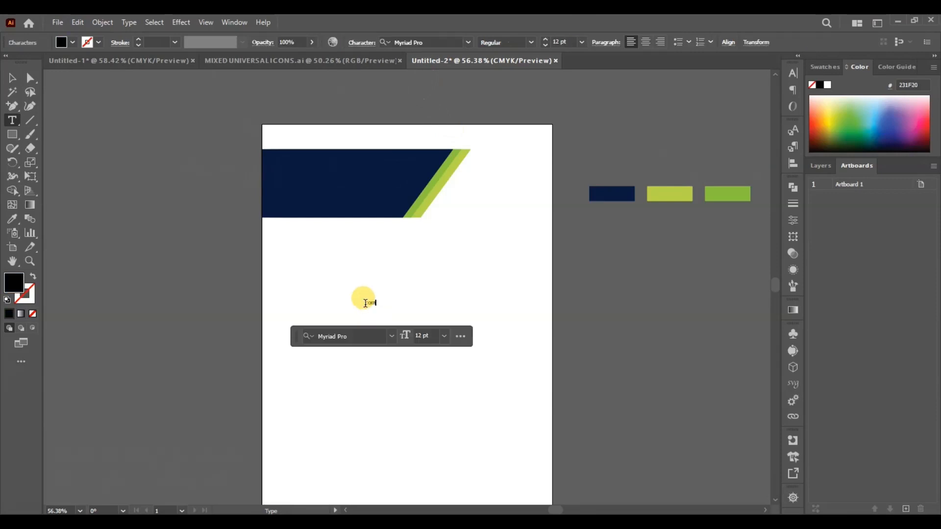
type("company Logo")
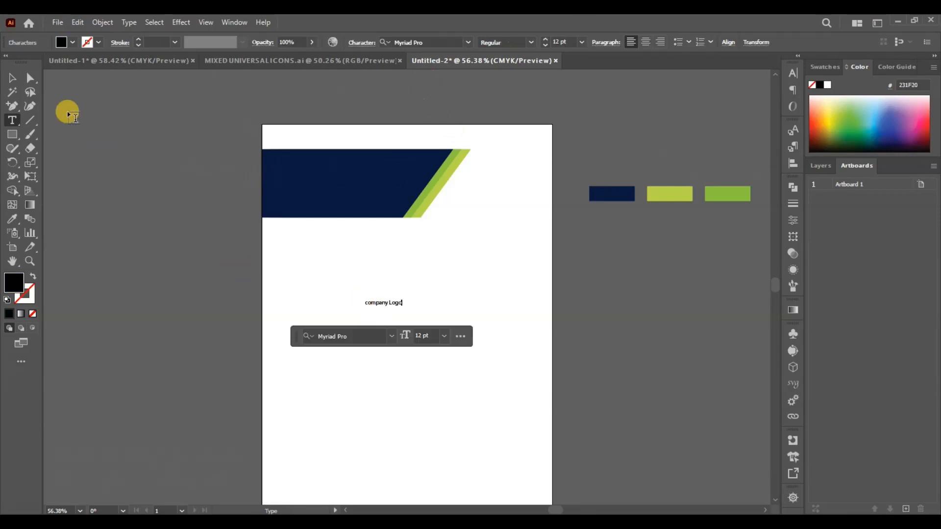
left_click(13, 79)
left_click_drag(372, 303, 324, 184)
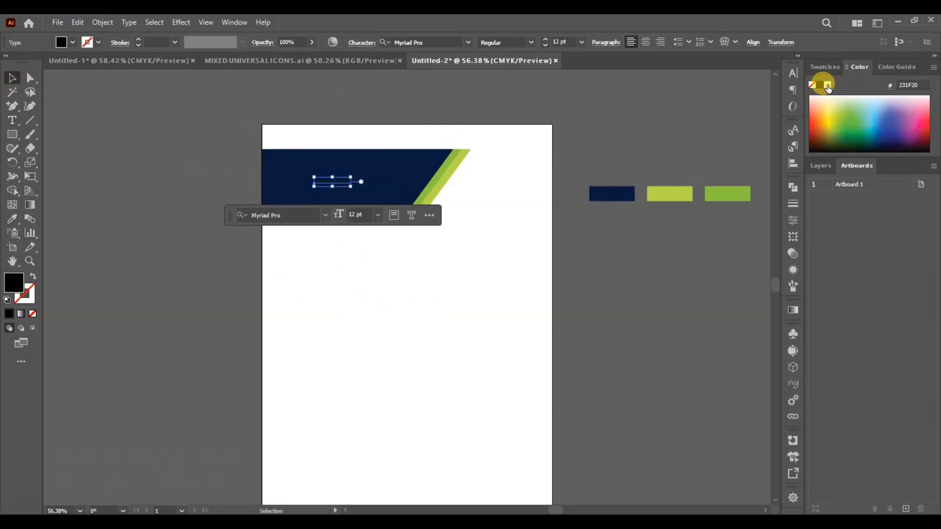
- Format the banner text as white, 32 pt all caps and reposition it within the navy area
key("ctrl+plus")
key("ctrl+plus")
key("ctrl+plus")
left_click(793, 73)
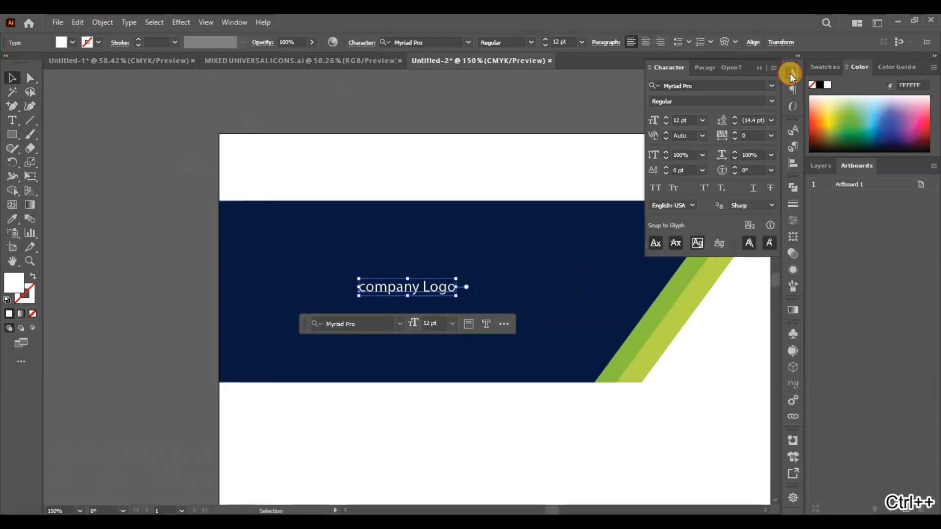
left_click(666, 117)
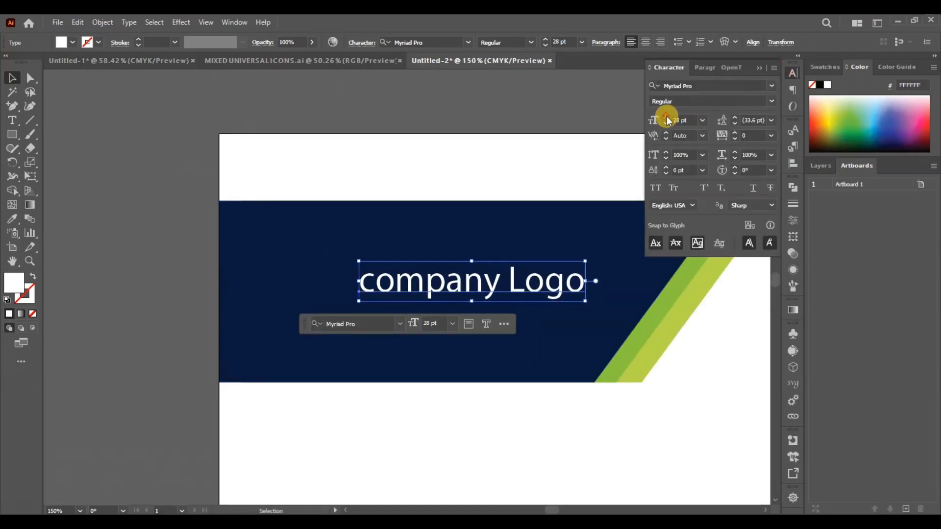
left_click_drag(560, 268, 537, 298)
left_click(656, 188)
- Copy the white overlapping-rectangles logo from the Untitled-1 document
key("minus")
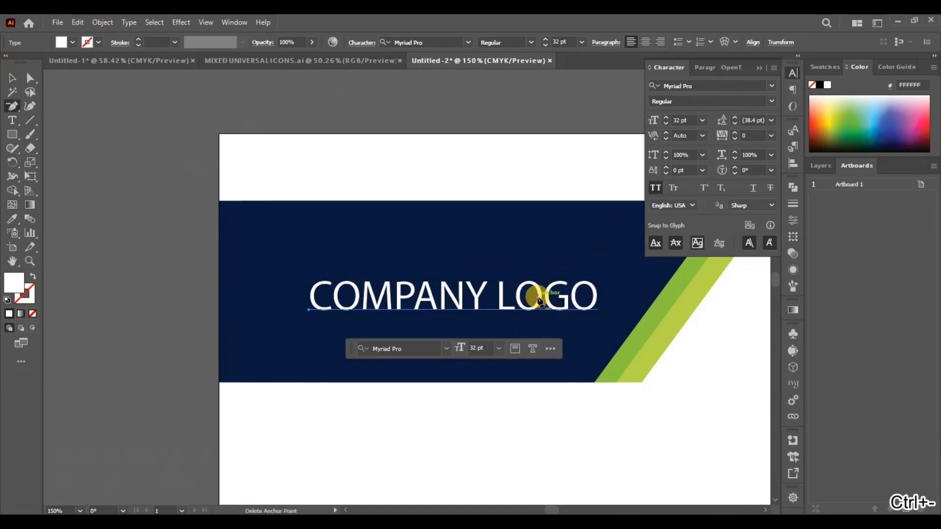
key("ctrl+minus")
key("ctrl+minus")
left_click(346, 60)
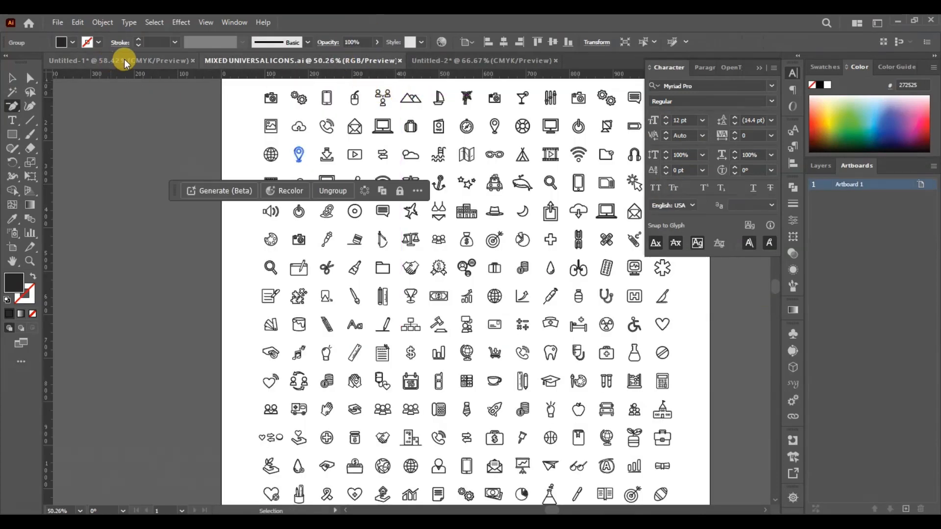
left_click(124, 61)
left_click(322, 252)
left_click(569, 286)
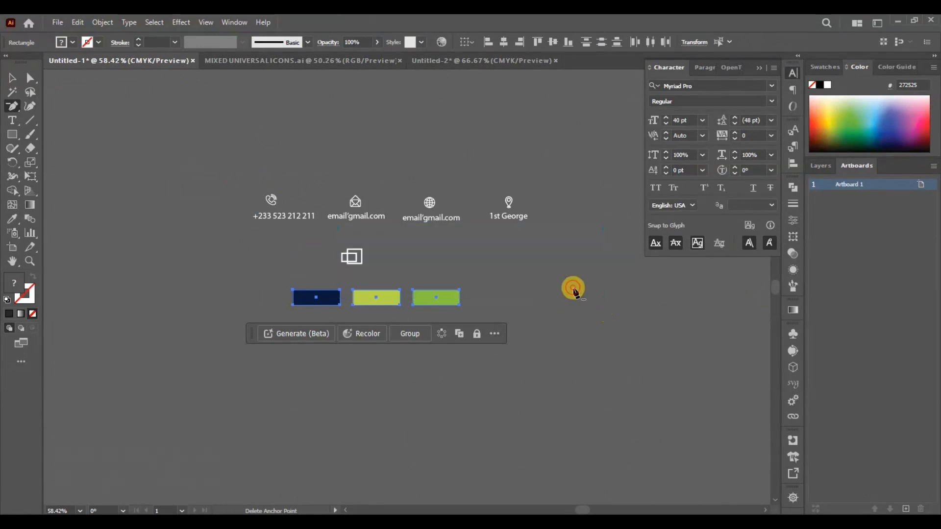
key("v")
left_click_drag(316, 248, 414, 298)
key("ctrl+c")
- Paste the logo into Untitled-2 and place it just left of the COMPANY LOGO text
left_click(427, 61)
key("ctrl+v")
key("shift+Left")
key("shift+Left")
key("shift+Left")
key("shift+Left")
key("shift+Left")
key("shift+Left")
key("shift+Left")
key("shift+Left")
key("shift+Left")
key("shift+Left")
key("shift+Left")
key("shift+Left")
key("shift+Left")
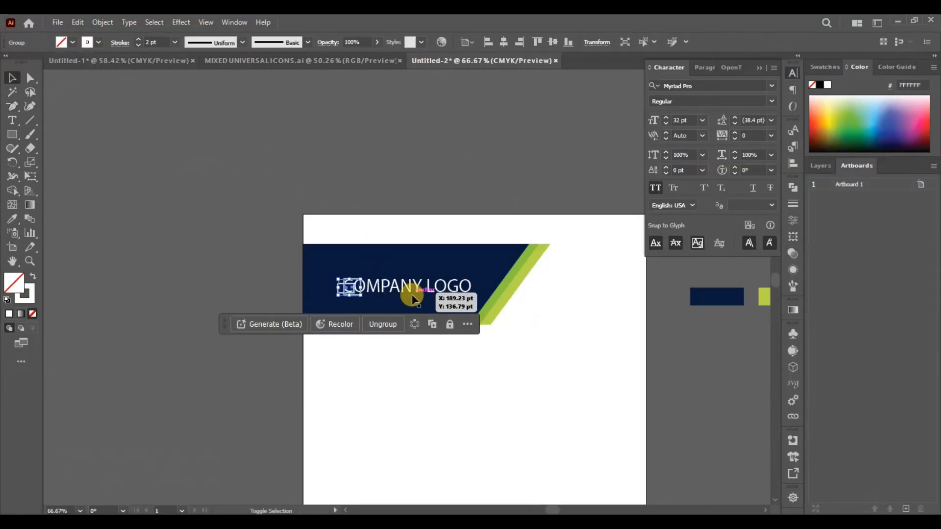
key("Up")
left_click(412, 296)
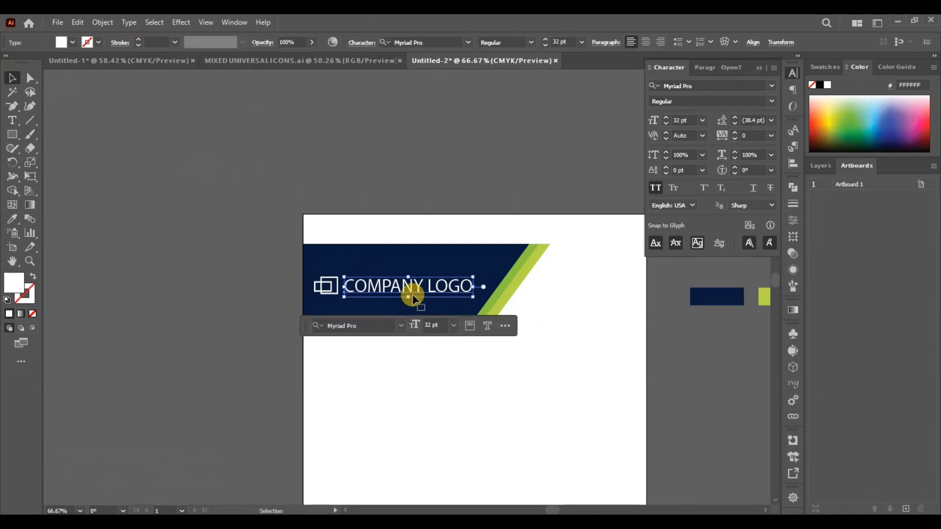
- Draw a full-width footer rectangle along the page's bottom edge and fill it with the header banner's navy
left_click(474, 389)
left_click(792, 73)
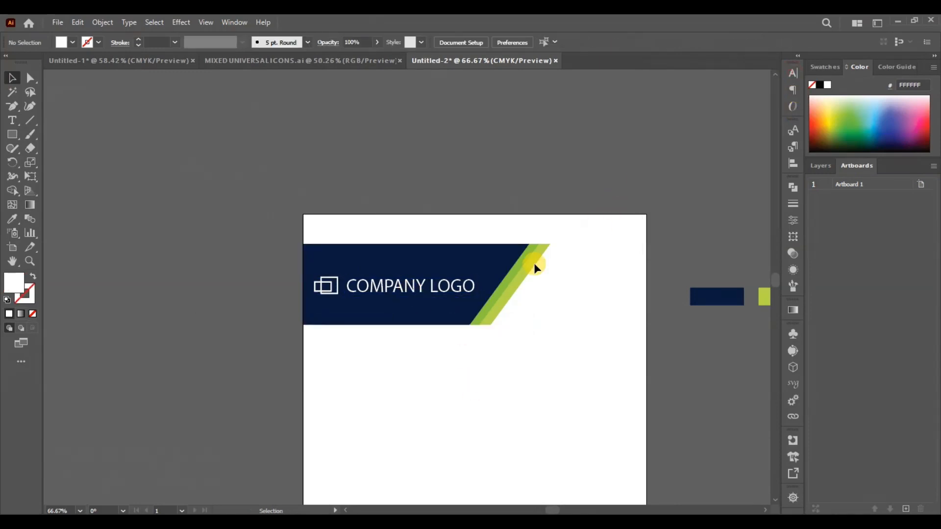
key("ctrl+0")
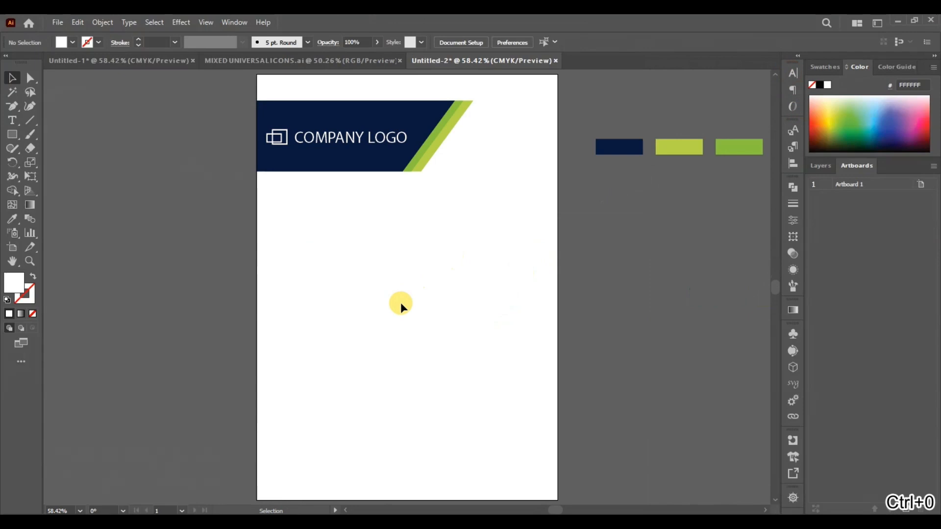
left_click(12, 134)
left_click_drag(256, 454, 550, 498)
key("i")
left_click(425, 104)
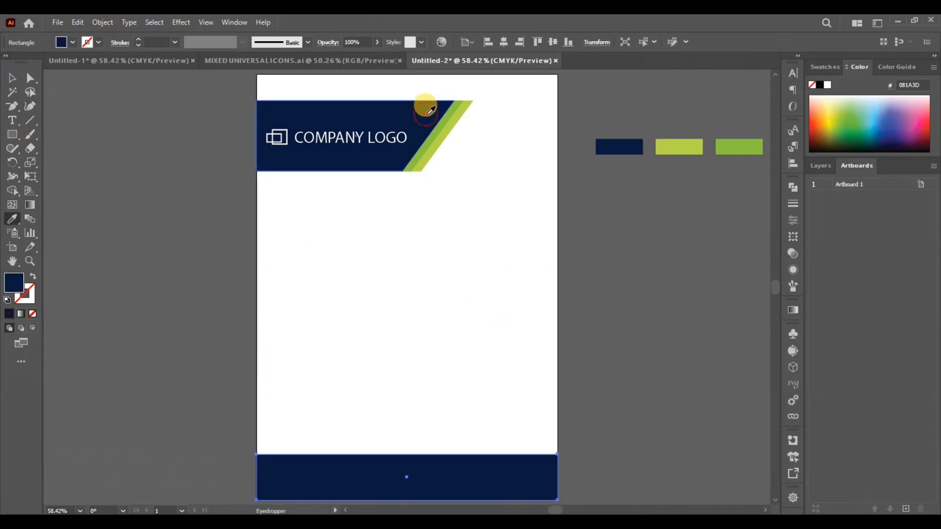
left_click(11, 76)
left_click(374, 335)
left_click(372, 458)
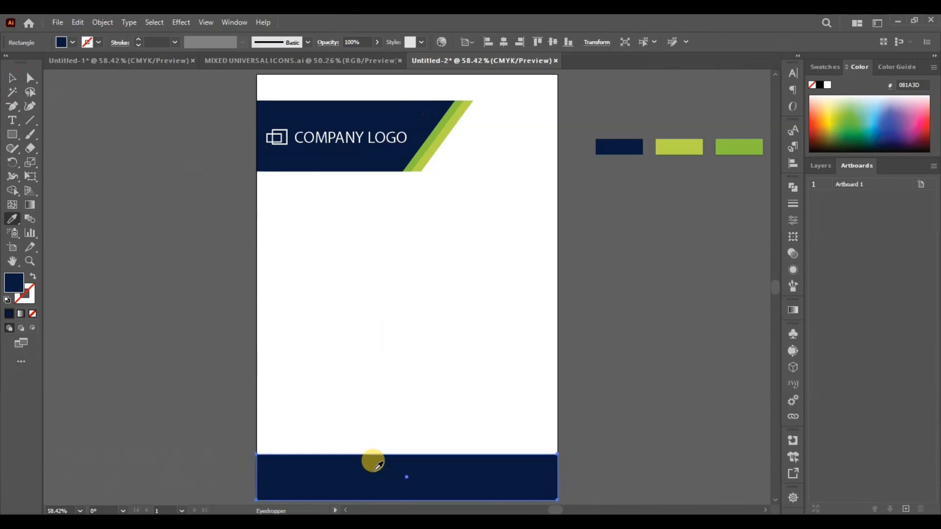
key("i")
left_click(11, 78)
left_click(383, 278)
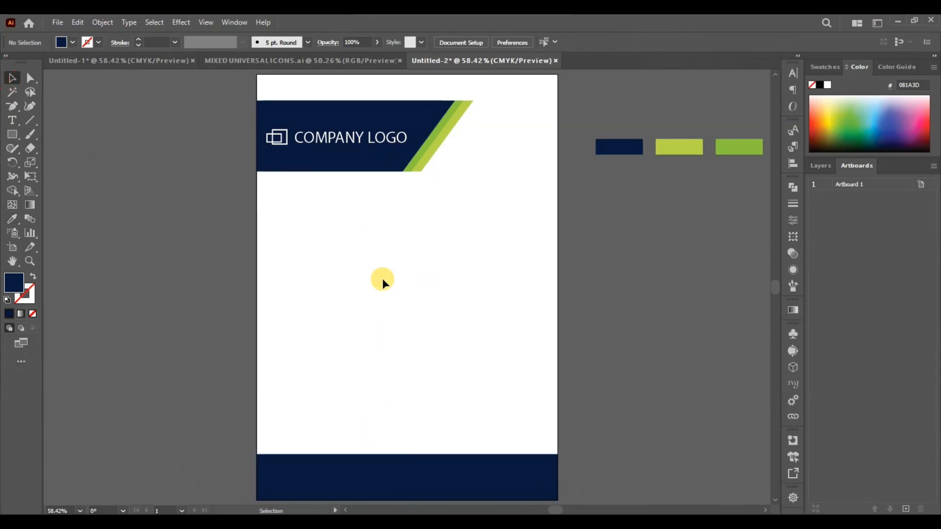
- Draw a narrow vertical navy bar at the page's left edge below the header, keeping only one bar
left_click(11, 135)
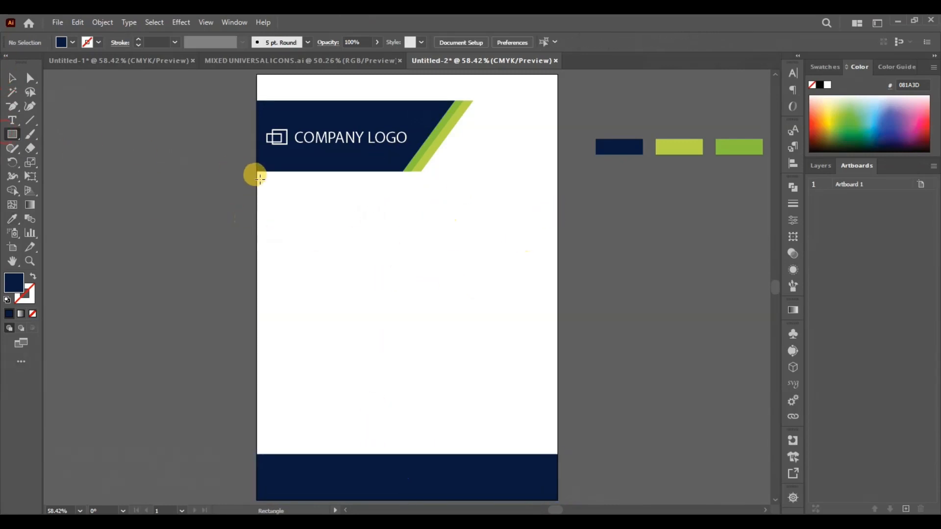
left_click_drag(259, 177, 265, 378)
left_click(12, 78)
left_click(265, 282)
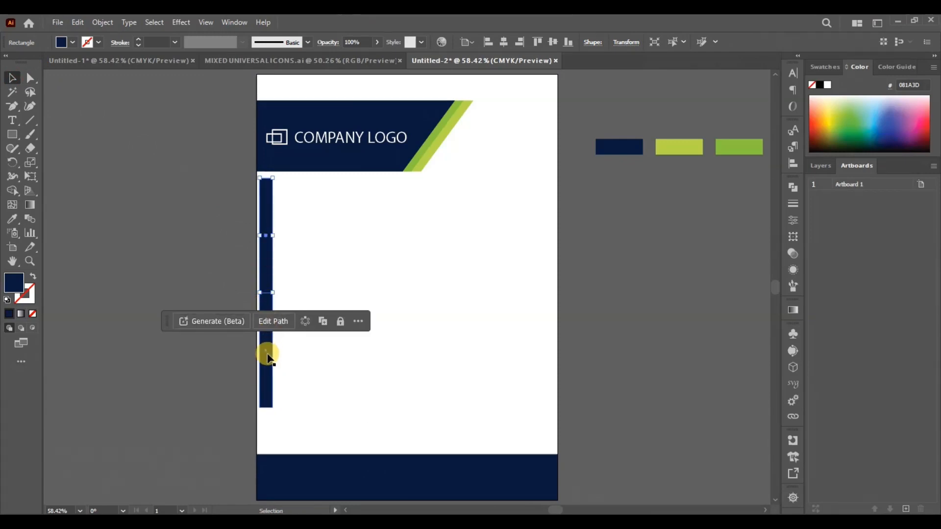
key("Delete")
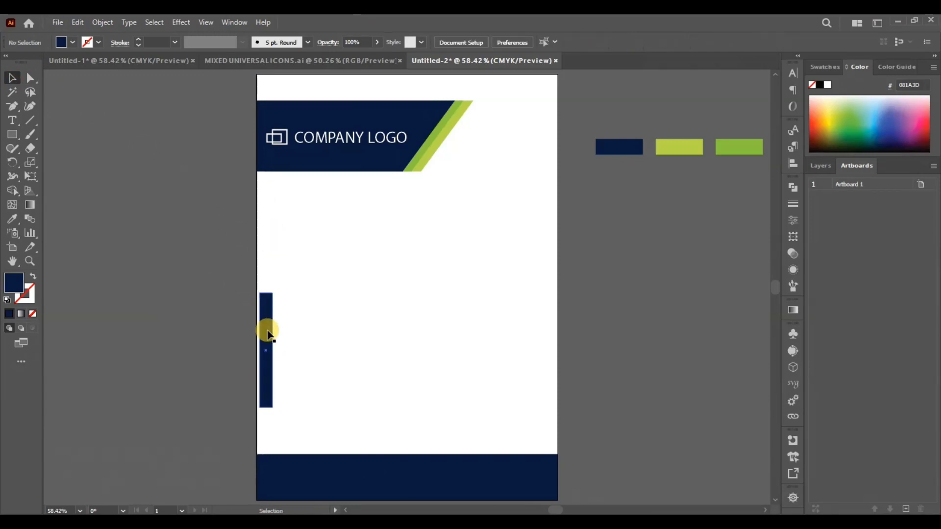
left_click_drag(267, 330, 266, 227)
- Stretch the vertical navy bar down to just above the footer
key("ctrl+plus")
key("ctrl+plus")
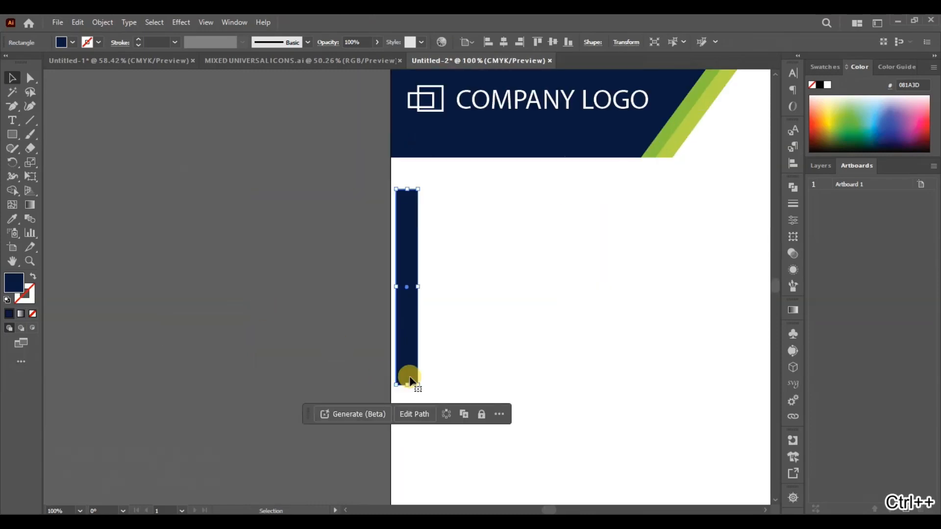
left_click_drag(409, 386, 404, 454)
key("ctrl+minus")
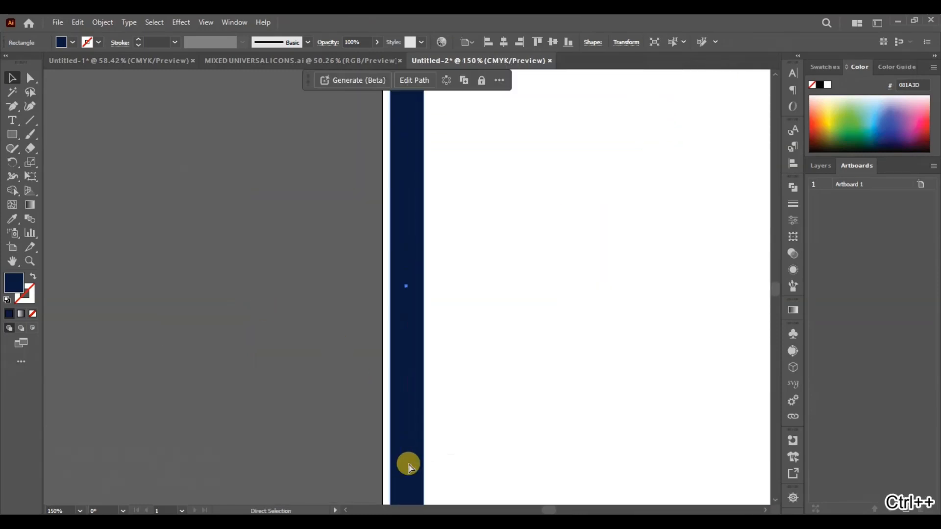
left_click(409, 465)
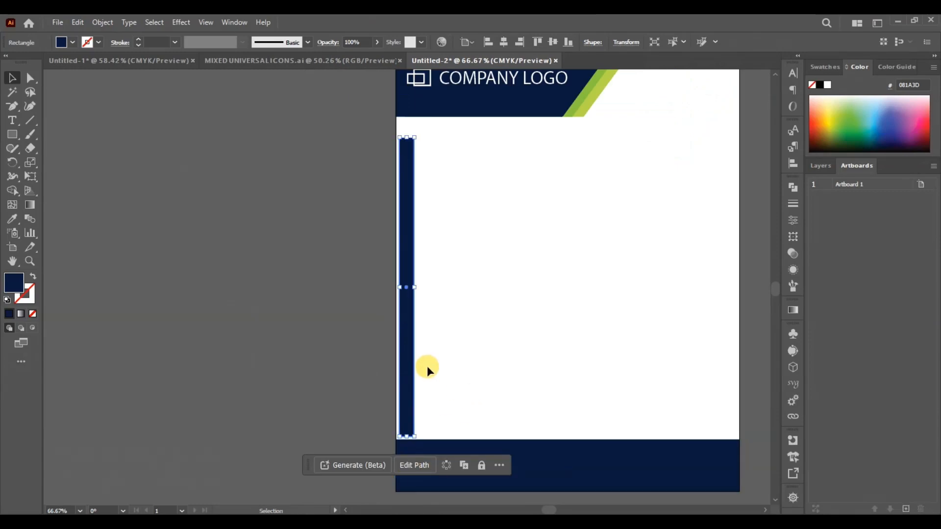
- Copy the bar in place, shorten the copy to its upper portion, and duplicate that segment down to the middle
key("ctrl+c")
key("ctrl+f")
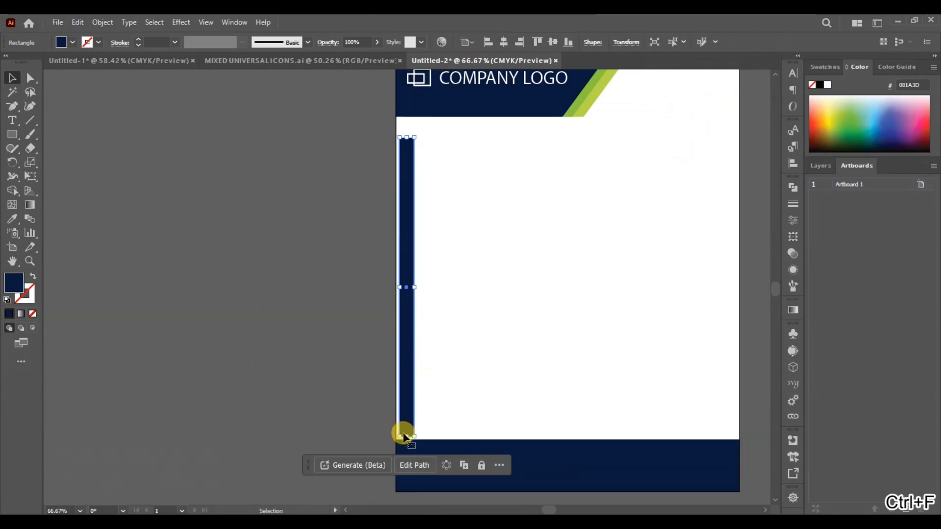
left_click_drag(401, 432, 414, 252)
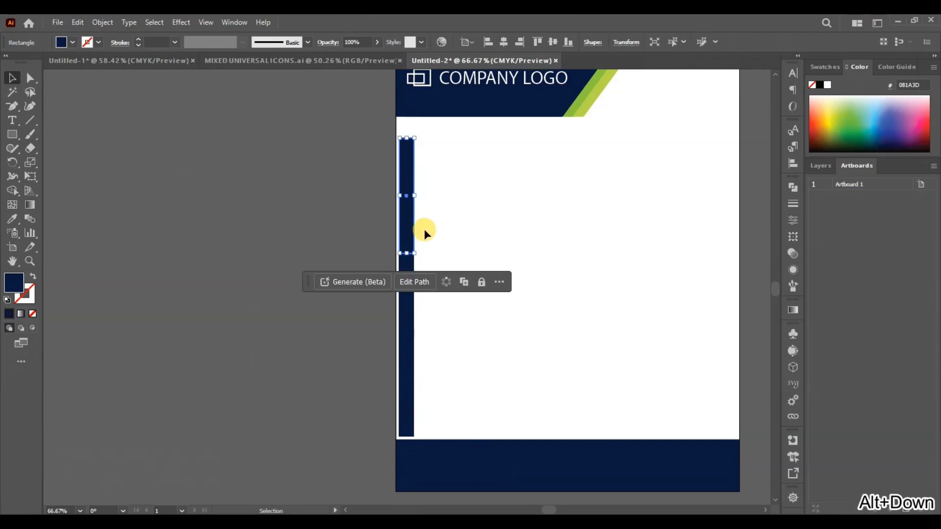
key("shift+Down")
key("shift+Down")
key("shift+Down")
key("shift+Down")
key("shift+Down")
key("shift+Down")
key("shift+Down")
key("shift+Down")
key("shift+Down")
key("shift+Down")
key("shift+Down")
key("shift+Down")
key("shift+Down")
key("shift+Down")
key("shift+Down")
key("shift+Down")
key("shift+Down")
key("shift+Down")
key("shift+Down")
key("shift+Down")
key("shift+Down")
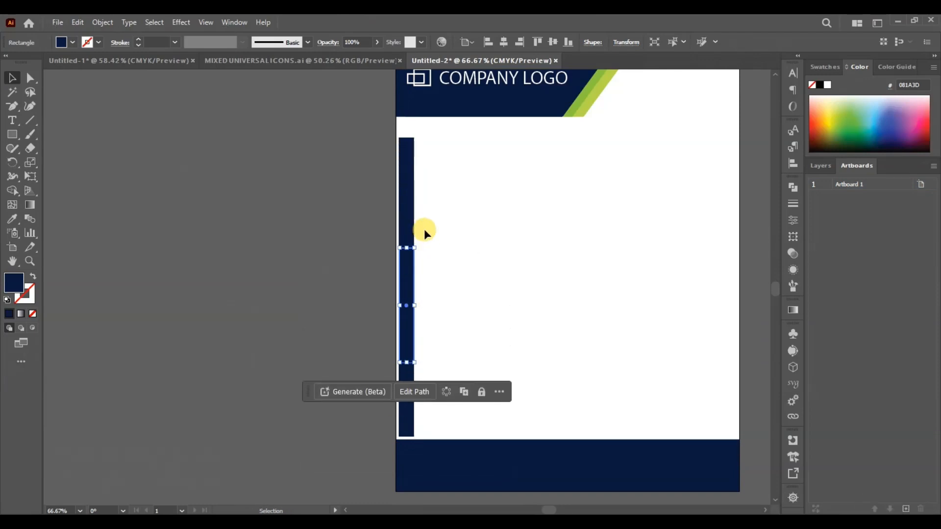
- Recolour the bar's top segment green and its middle segment lime, sampling the header's slanted stripes
left_click(413, 181)
key("i")
left_click(581, 96)
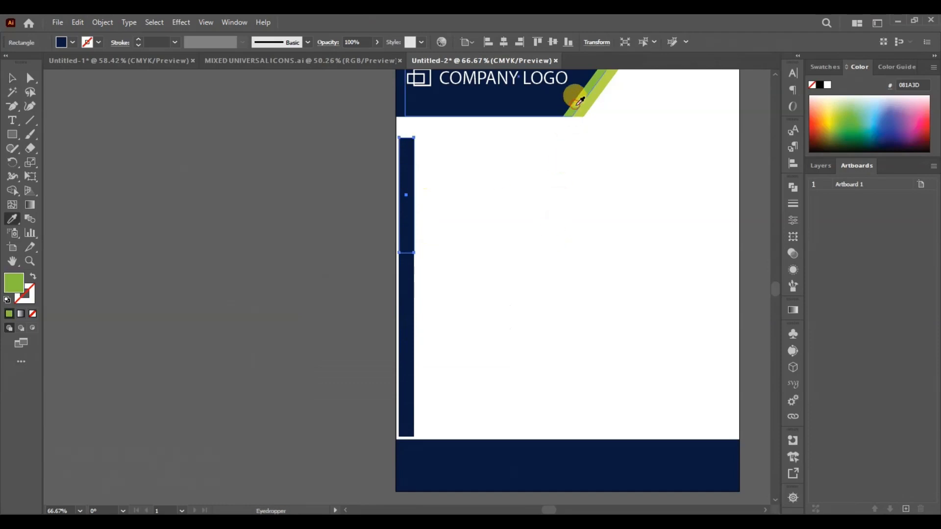
left_click(13, 77)
left_click(408, 308)
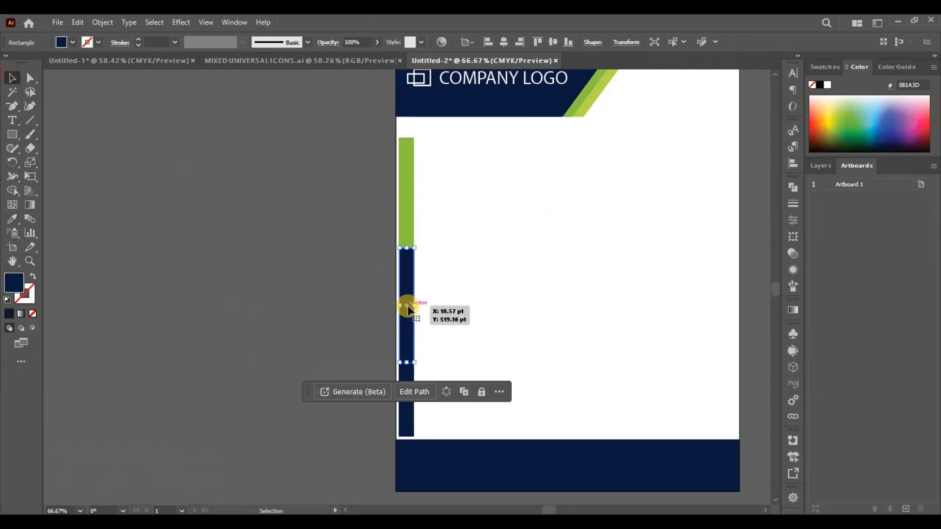
key("i")
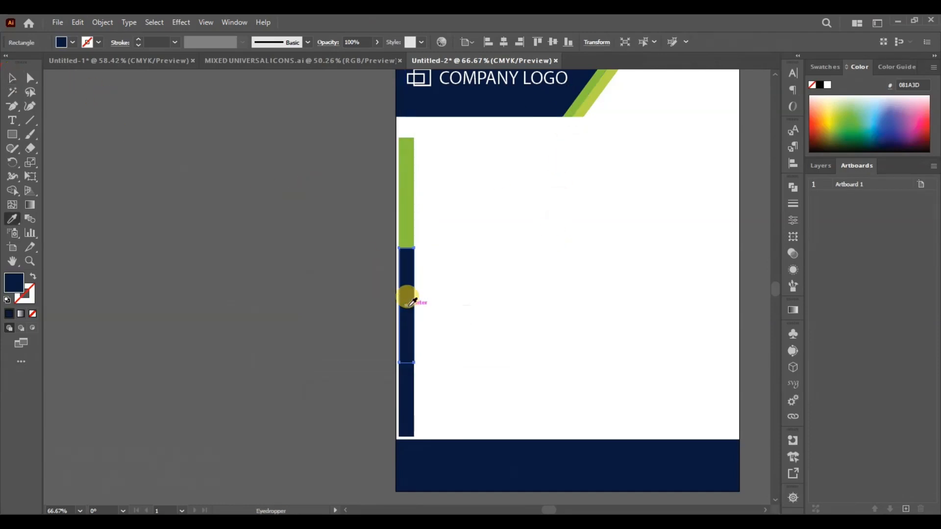
left_click(587, 93)
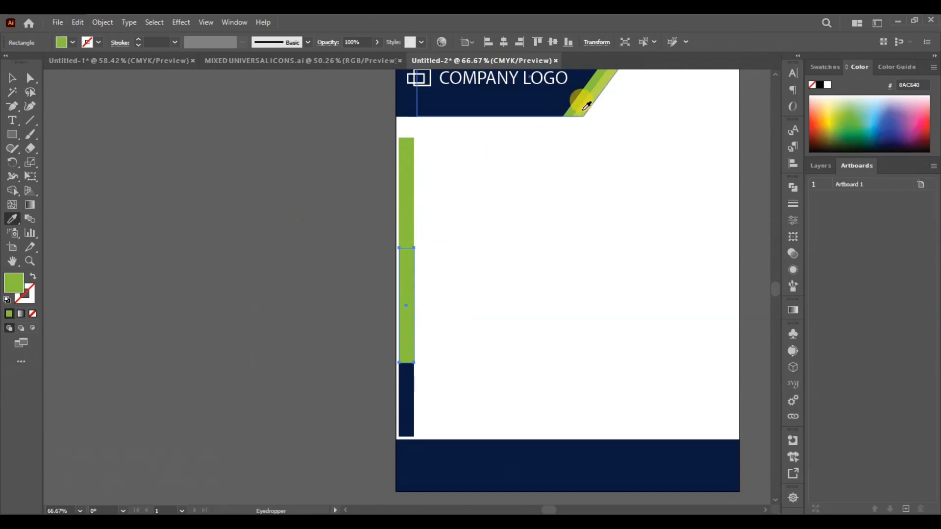
left_click(588, 101)
key("v")
left_click(322, 349)
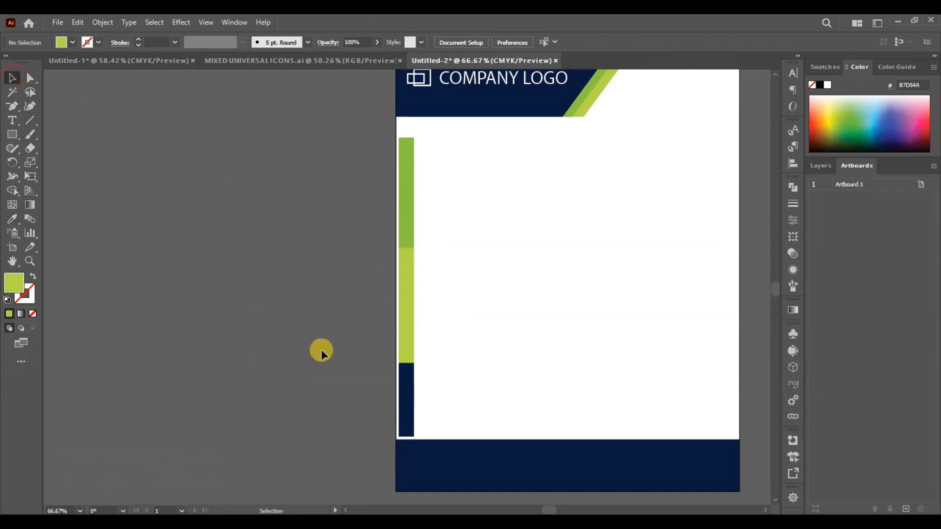
- Shorten the lime middle segment from below and trim the green segment to meet its upper edge
left_click(411, 348)
left_click_drag(404, 361, 404, 344)
left_click(406, 211)
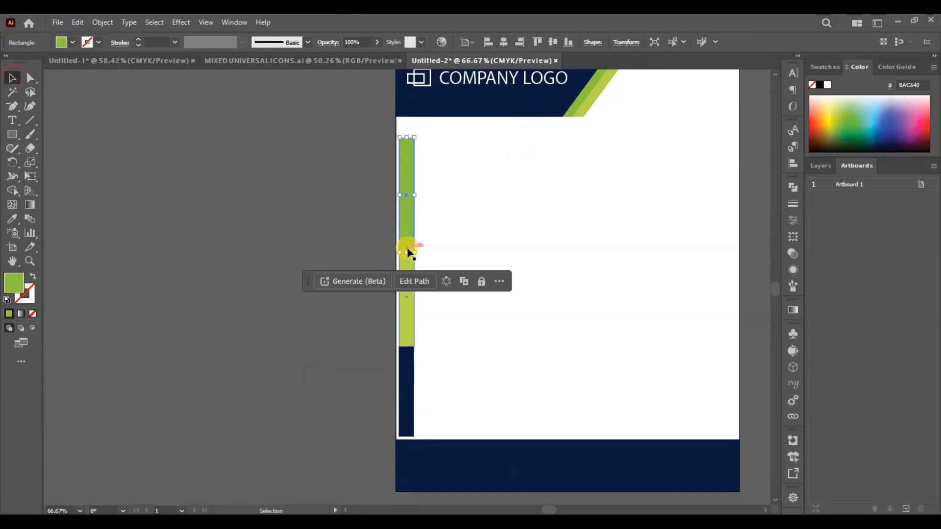
left_click_drag(408, 253, 408, 248)
left_click(543, 254)
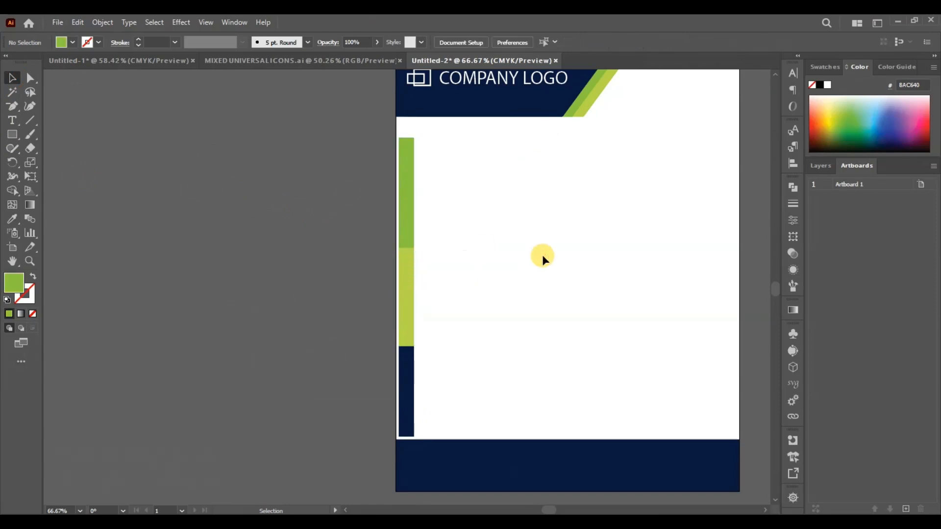
- Move the three colour swatches farther away from the artboard
key("ctrl+0")
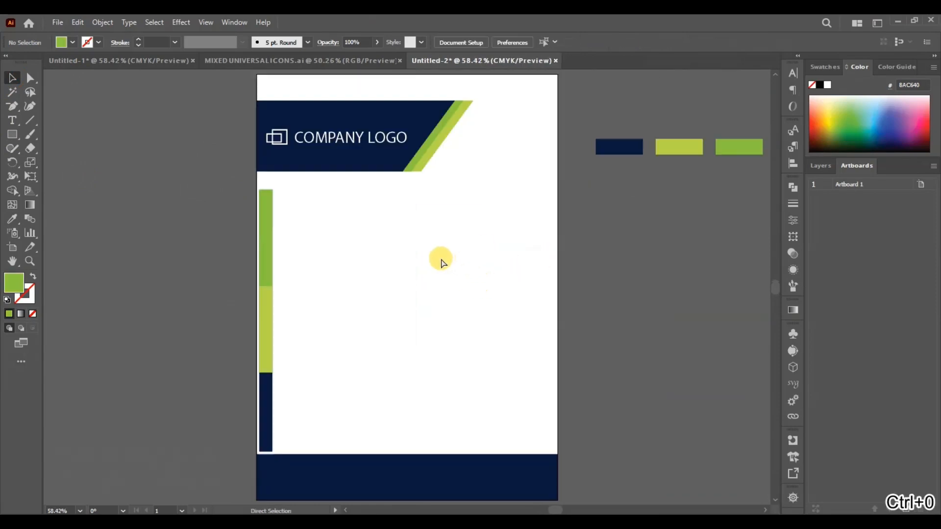
left_click_drag(751, 195, 731, 203)
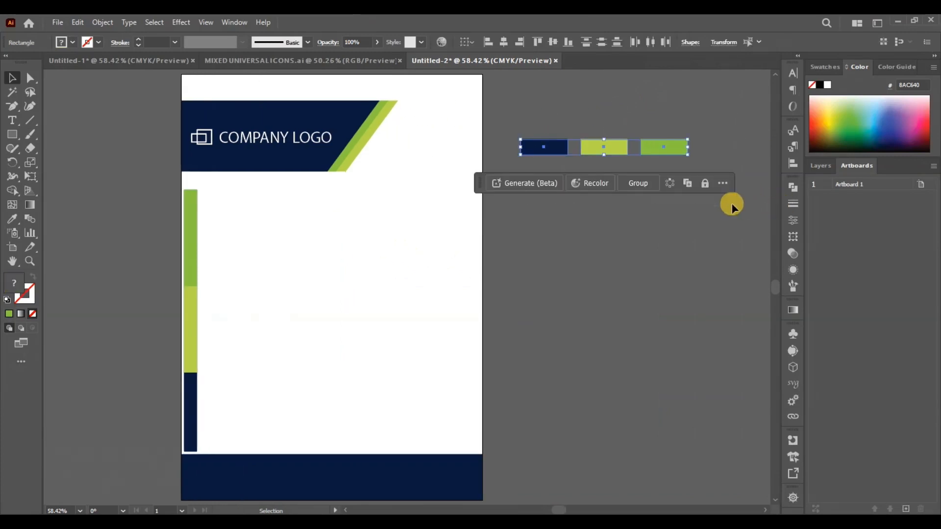
left_click_drag(618, 150, 674, 133)
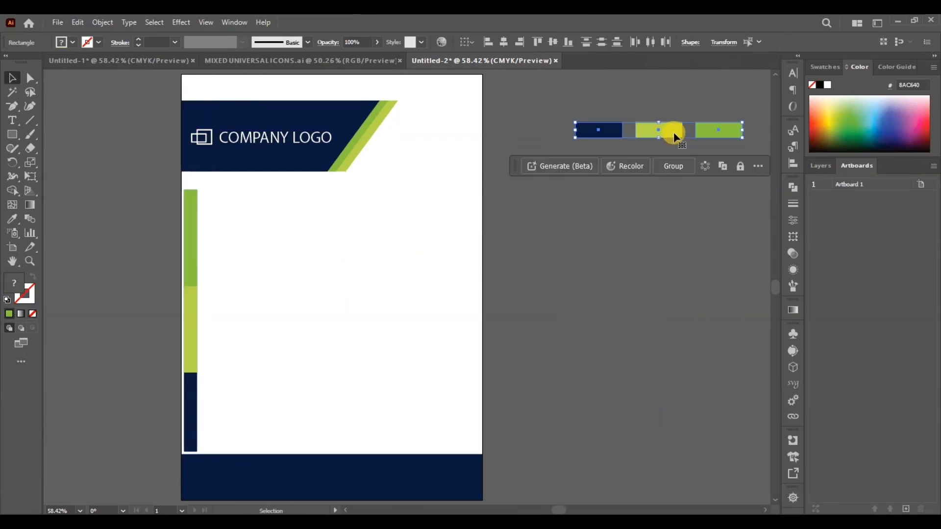
- Delete the green and navy segments of the side bar, keeping only the lime one
left_click(196, 344)
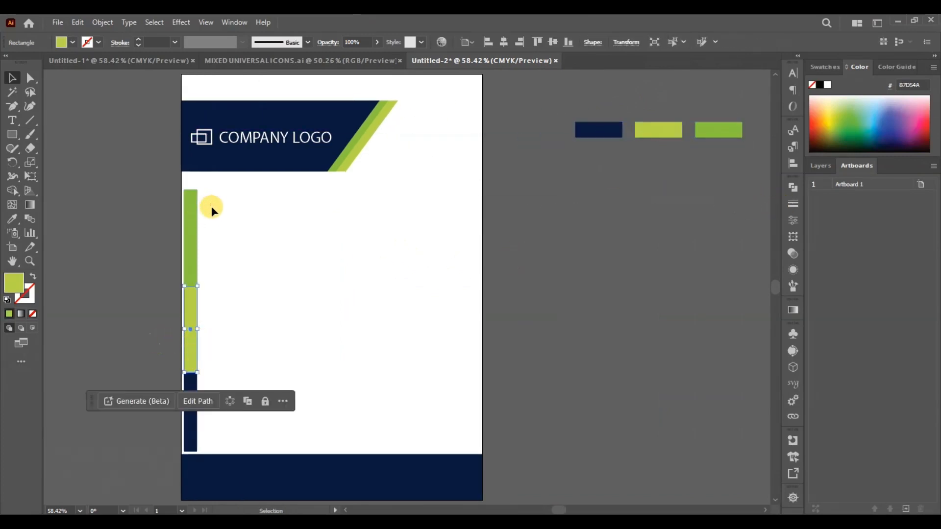
left_click(192, 220)
key("Delete")
- Duplicate the lime segment into three equal, slightly spaced bars filling the left edge between header and footer
left_click(192, 329)
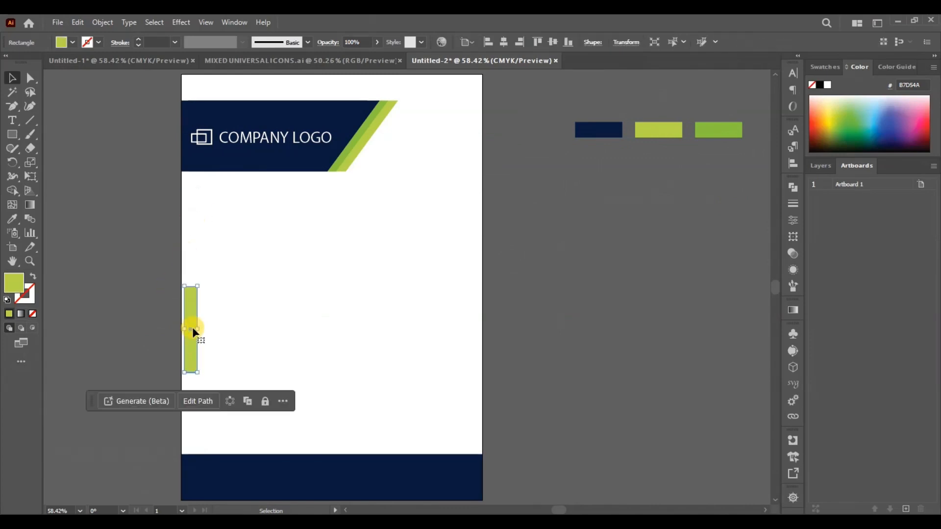
left_click_drag(192, 328, 191, 419)
key("shift+Up")
key("shift+Up")
key("shift+Up")
left_click(250, 392)
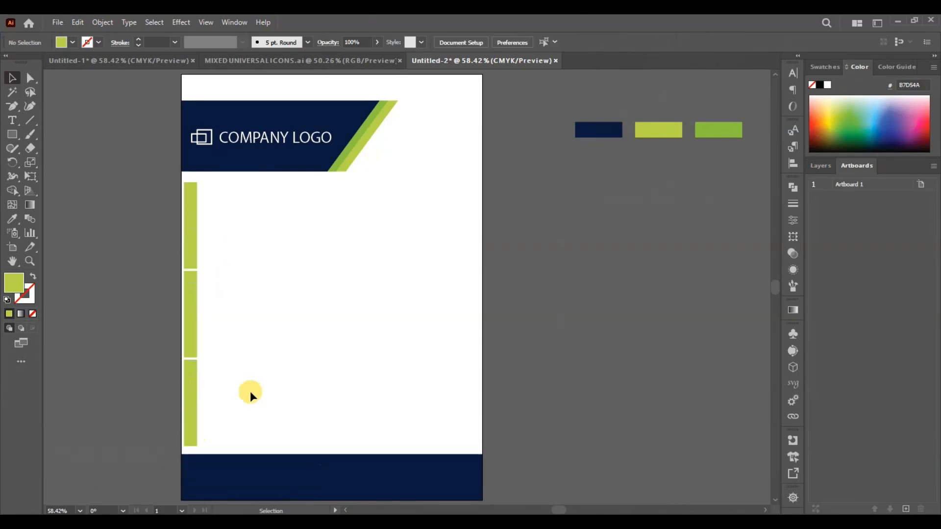
- Recolour the middle side bar with the footer's navy and the top one with the header stripe's green
left_click(192, 330)
key("i")
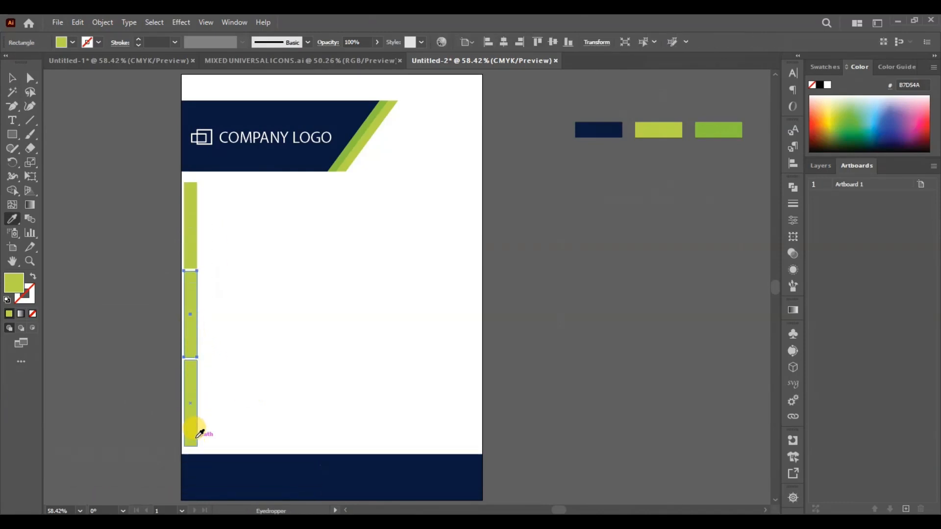
left_click(199, 469)
left_click(13, 78)
left_click(194, 225)
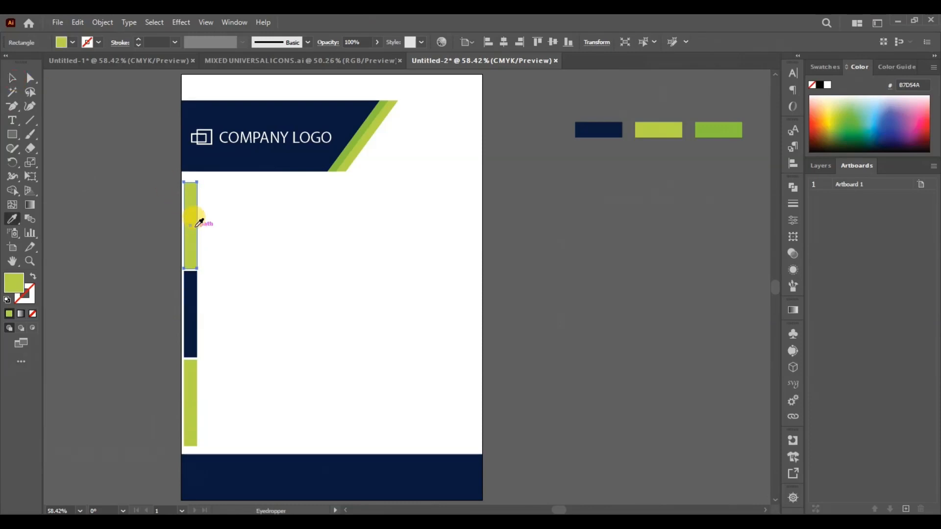
key("i")
left_click(340, 150)
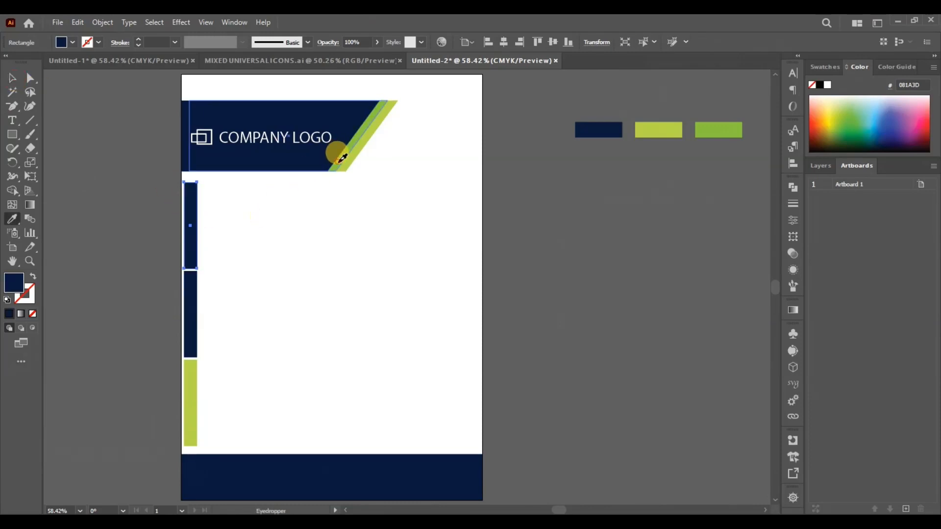
left_click(340, 154)
left_click(14, 78)
left_click(278, 223)
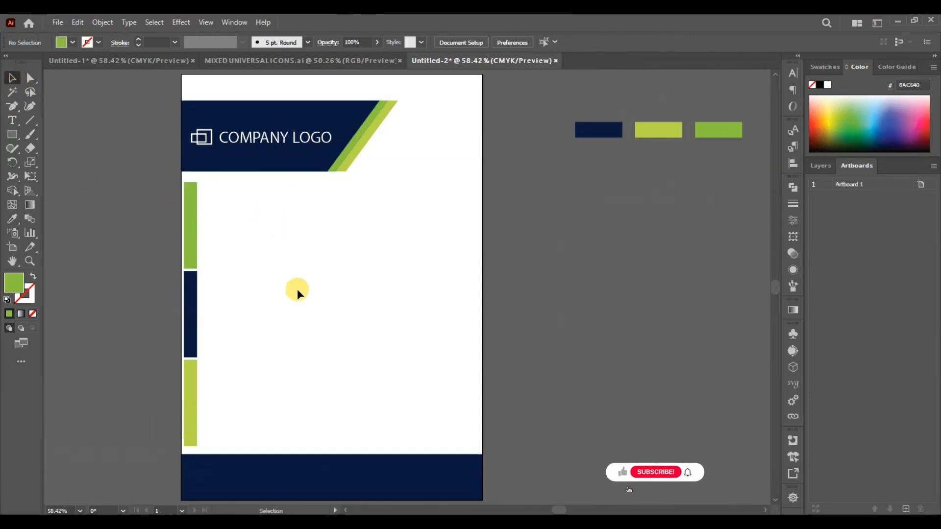
- Narrow all three side bars together to about half their width
left_click_drag(212, 186, 207, 422)
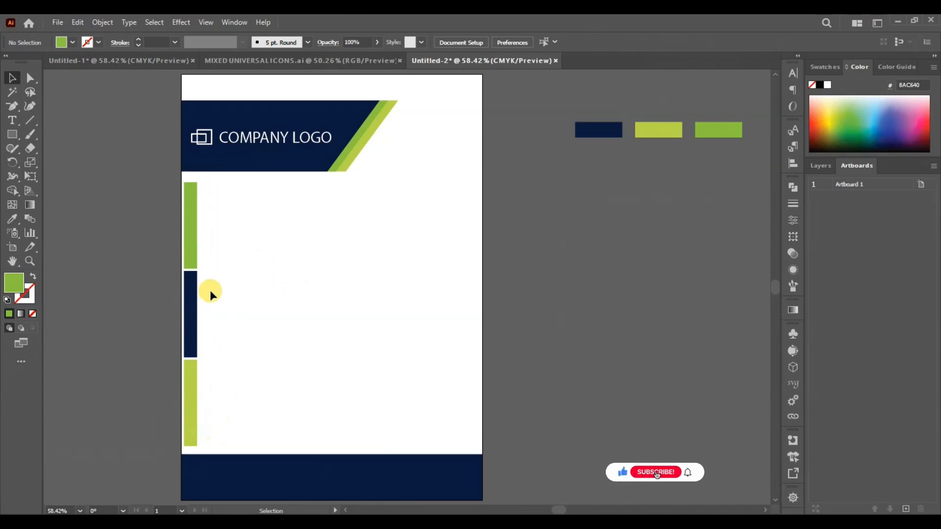
left_click_drag(211, 221, 197, 398)
left_click_drag(199, 315, 191, 315)
left_click(338, 278)
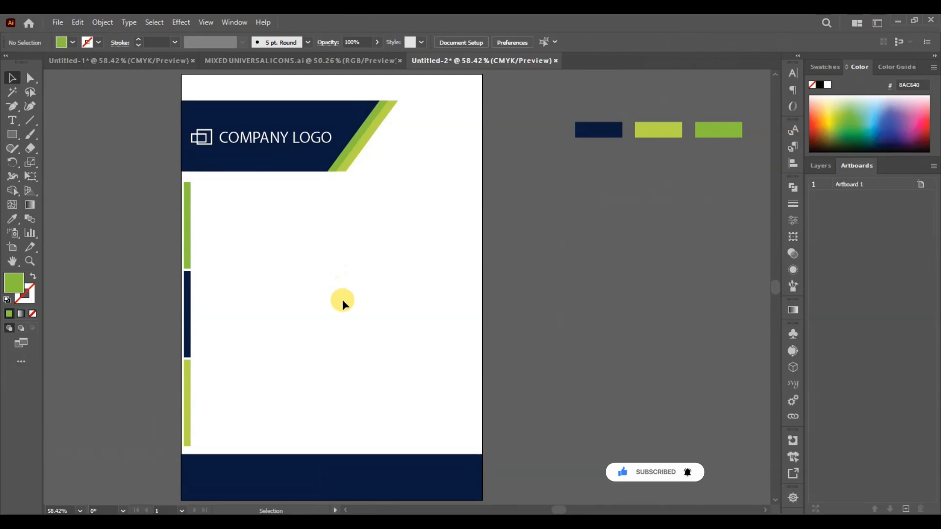
- Copy the contact icons and texts from Untitled-1 into Untitled-2 and place them on the navy footer
left_click(158, 61)
left_click(538, 233)
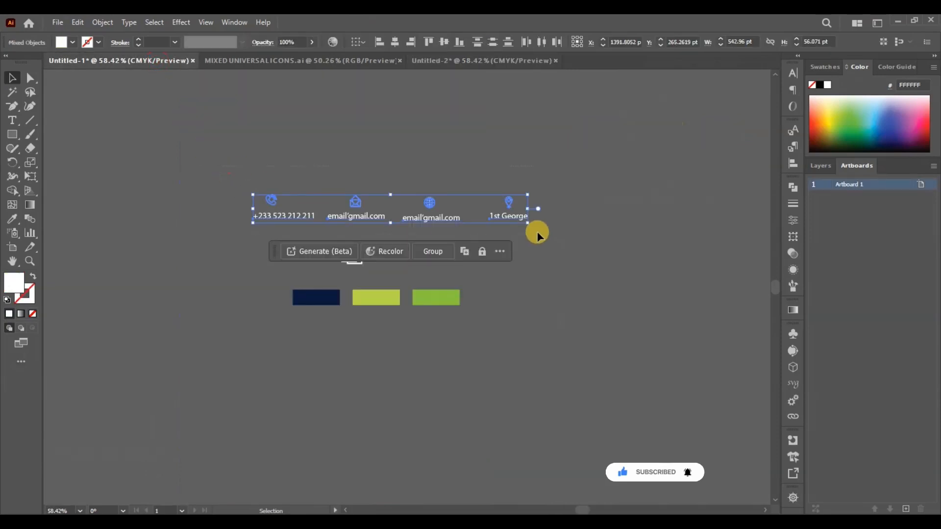
key("ctrl+c")
left_click(534, 60)
key("ctrl+v")
left_click_drag(370, 281, 288, 473)
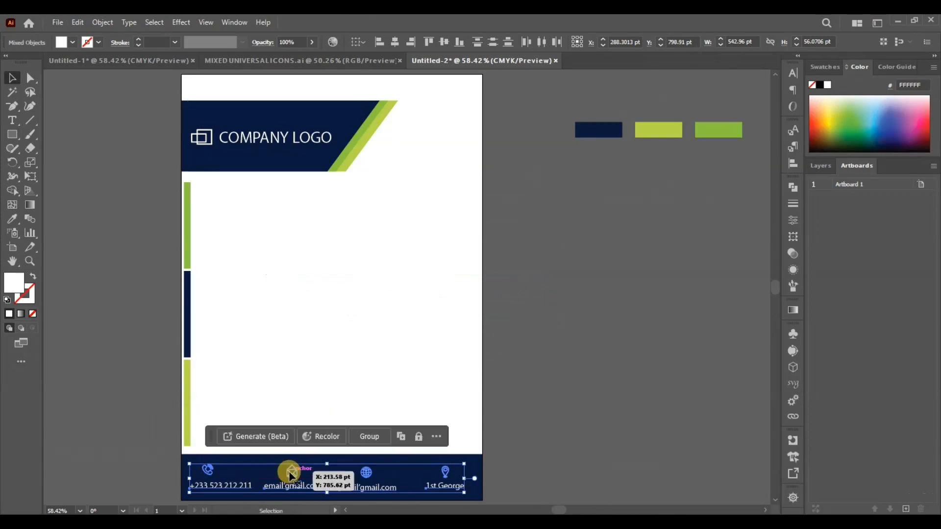
- Draw a horizontal line across the full page width just below the header banner with a 4 pt stroke
left_click(590, 336)
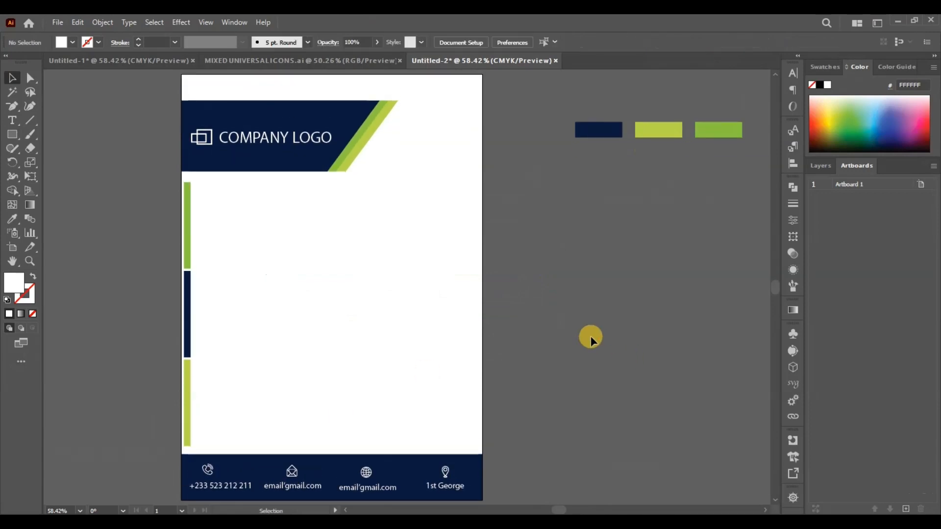
scroll(590, 336, "up", 1)
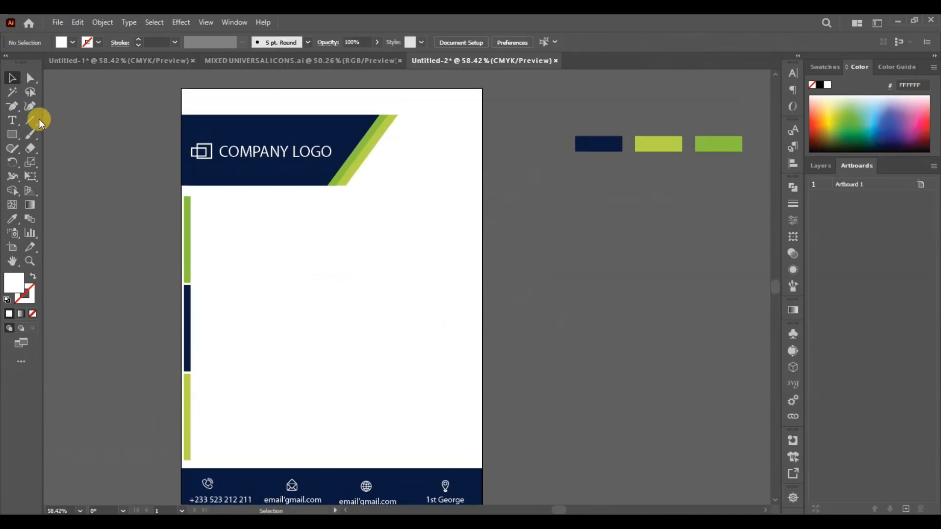
left_click_drag(181, 195, 482, 196)
left_click(140, 41)
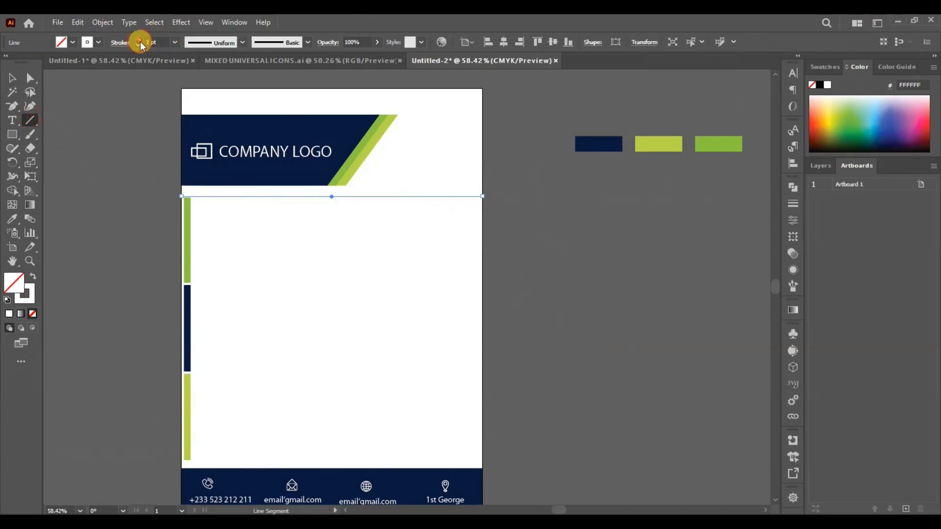
left_click(13, 78)
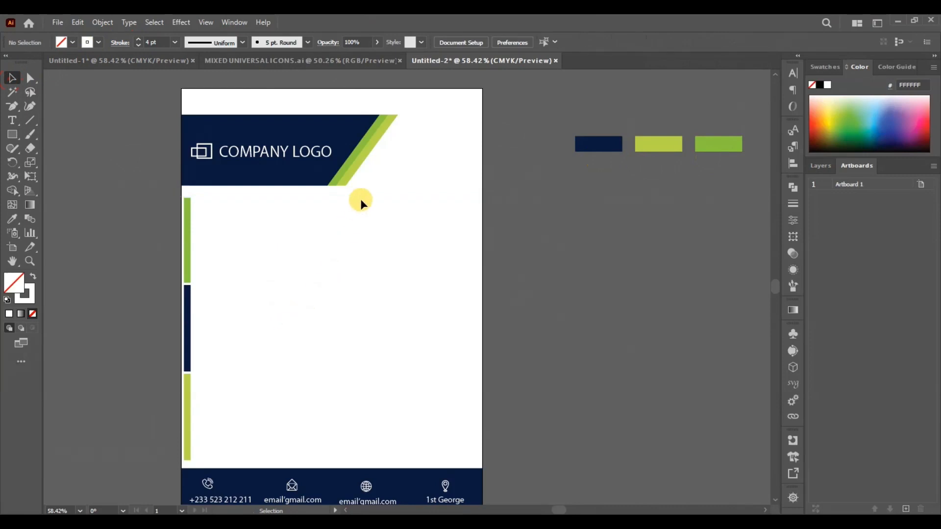
- Save the navy of the colour sample rectangle beside the page as a new swatch
left_click(609, 150)
left_click(72, 43)
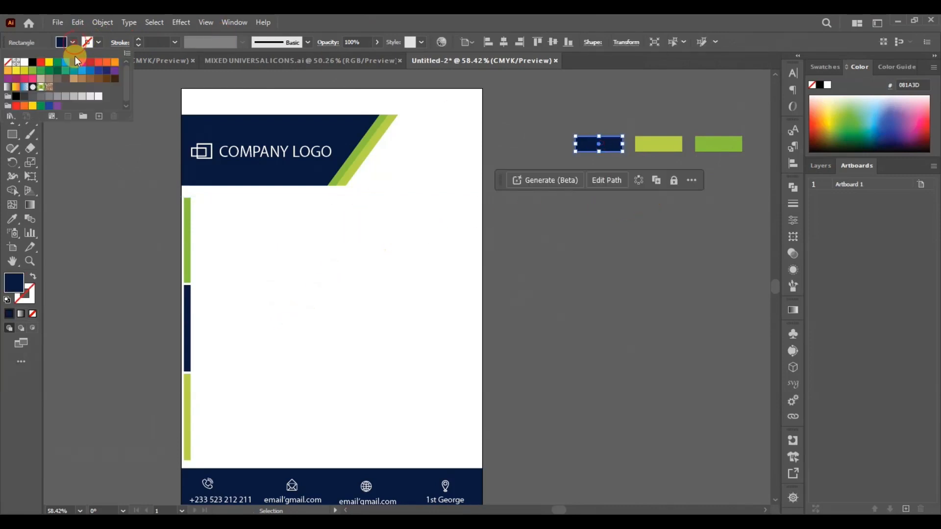
left_click(100, 118)
left_click(457, 361)
- Colour the line below the header with the navy swatch and reduce its stroke to 2 pt
left_click(315, 194)
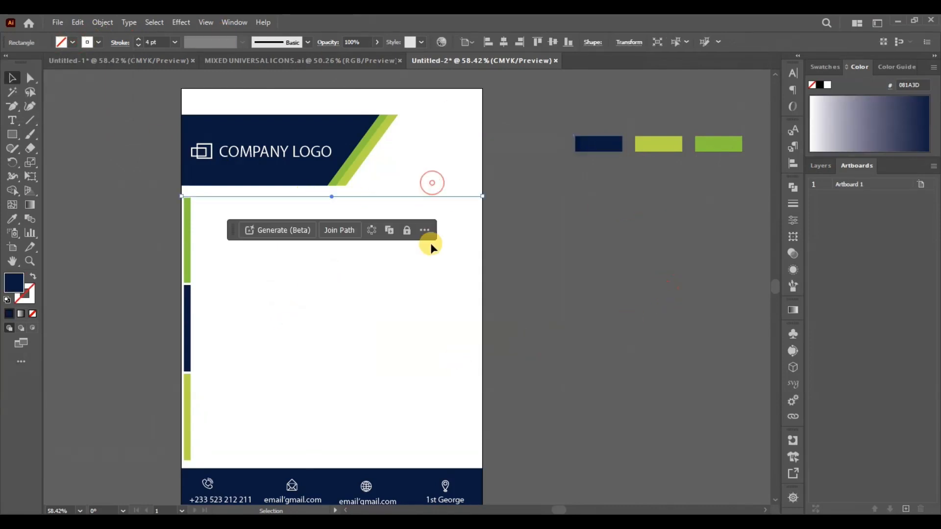
left_click(94, 42)
left_click(55, 83)
left_click(329, 319)
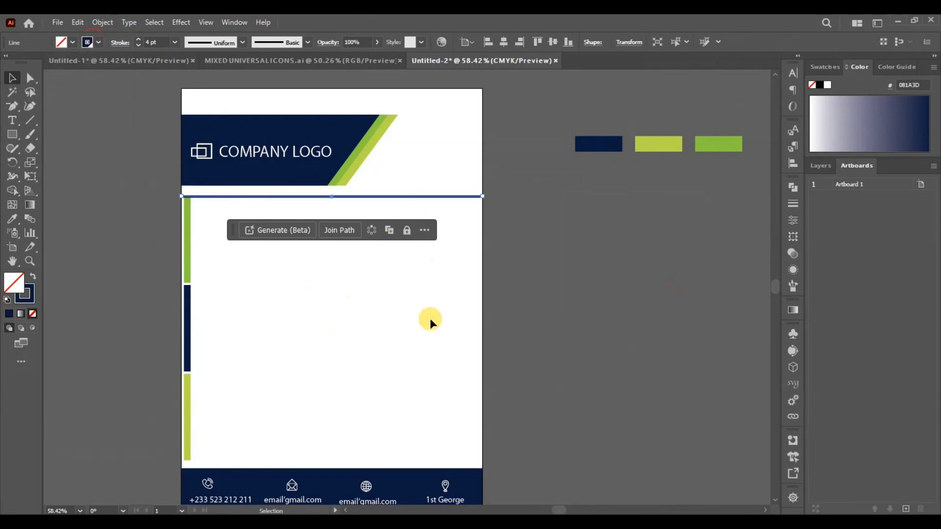
scroll(146, 38, "down", 2)
left_click(283, 289)
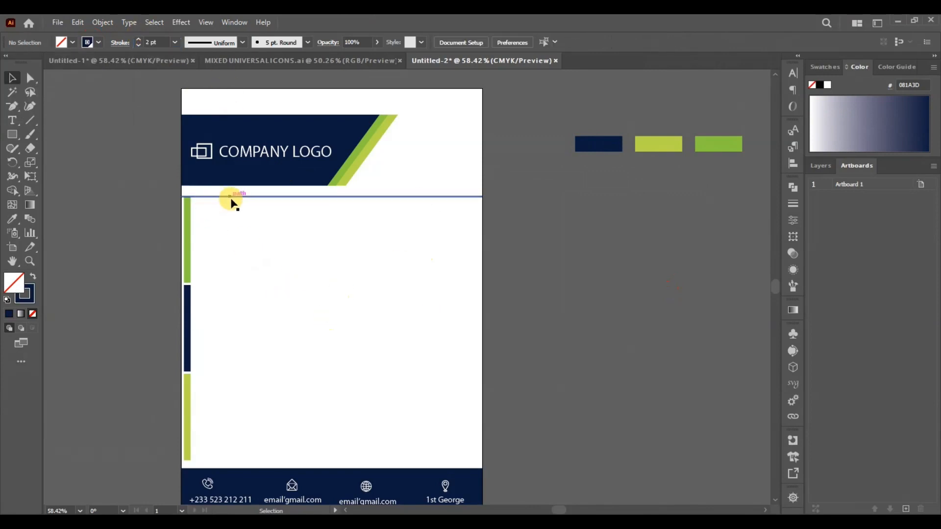
- Nudge the navy line up slightly towards the header banner and thin its stroke to 1 pt
left_click(235, 196)
key("Up")
key("Up")
key("Up")
key("Up")
key("Up")
key("Up")
key("Up")
key("Up")
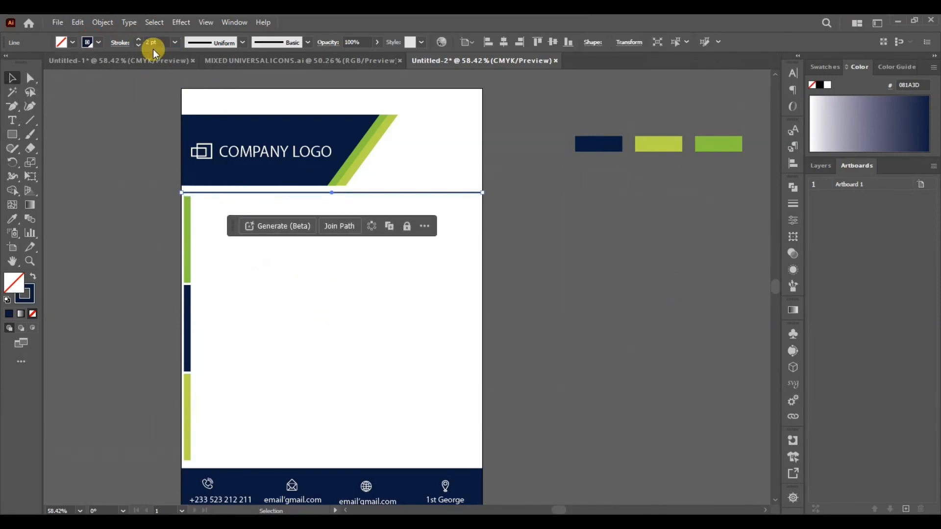
left_click(534, 316)
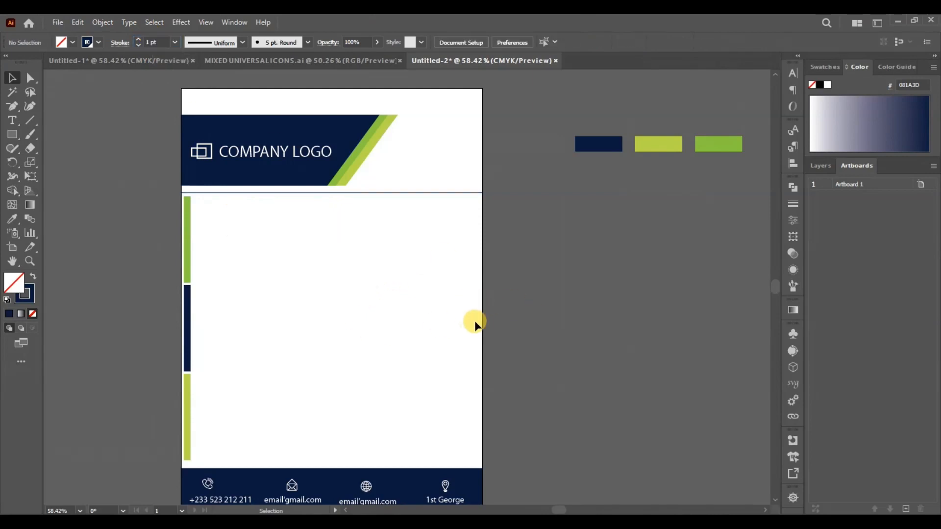
- Delete the three colour sample rectangles beside the page
scroll(480, 320, "down", 1)
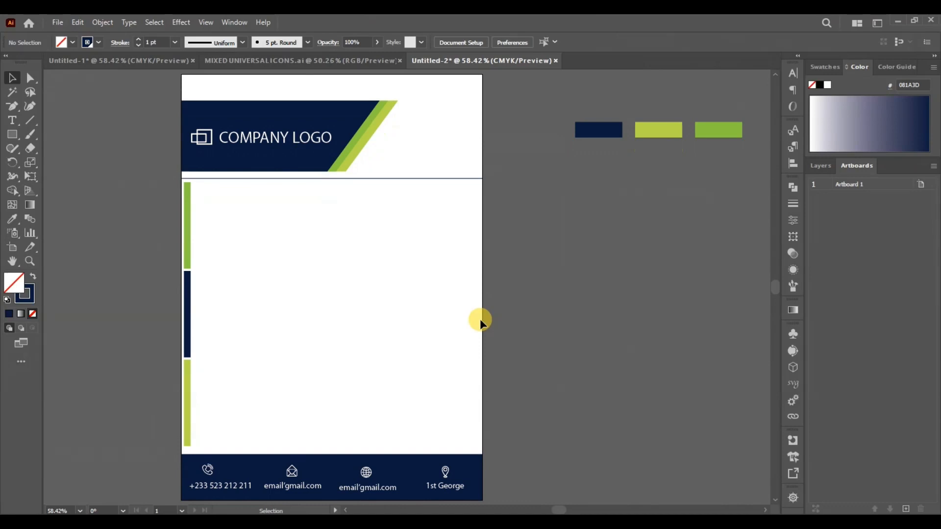
scroll(480, 320, "up", 1)
key("ctrl+0")
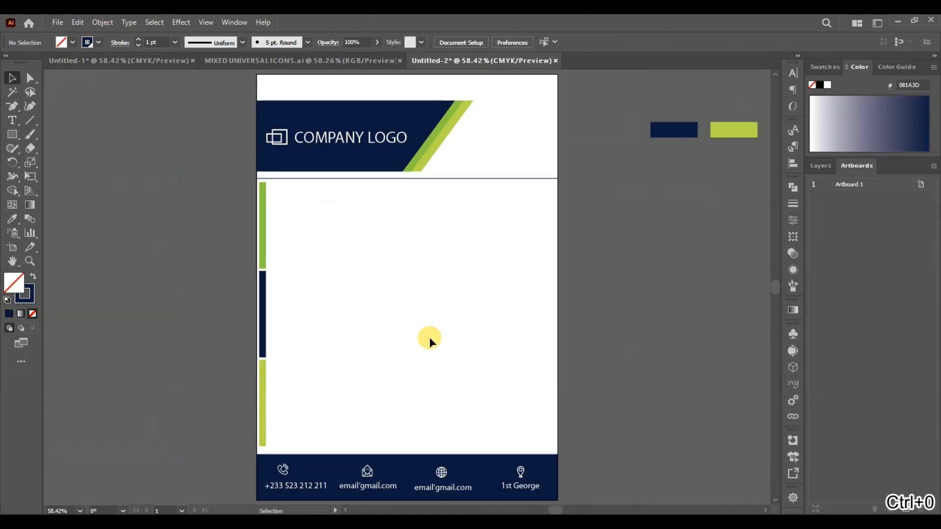
key("ctrl+minus")
left_click_drag(620, 134, 771, 177)
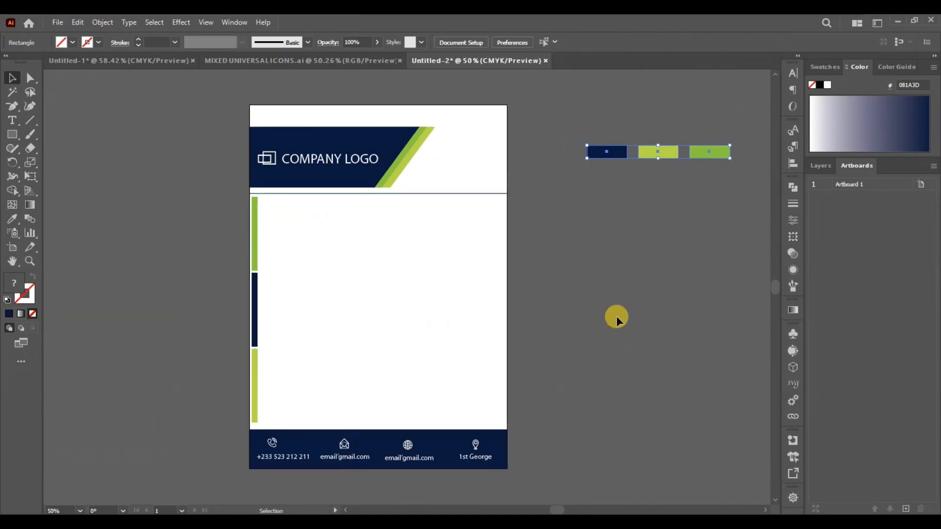
key("Delete")
key("ctrl+plus")
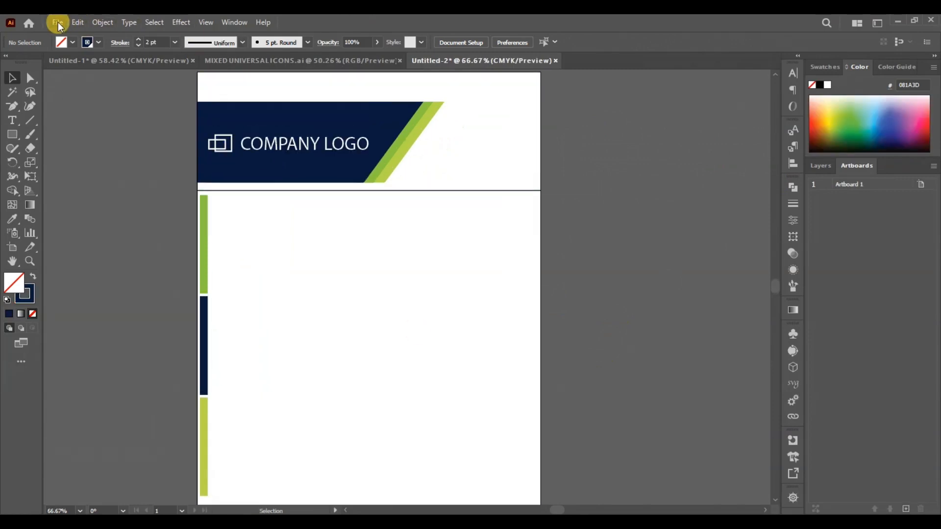
- Export the letterhead as a PNG named "Letterhead youtube" to the DESIGNS folder
mouse_move(206, 279)
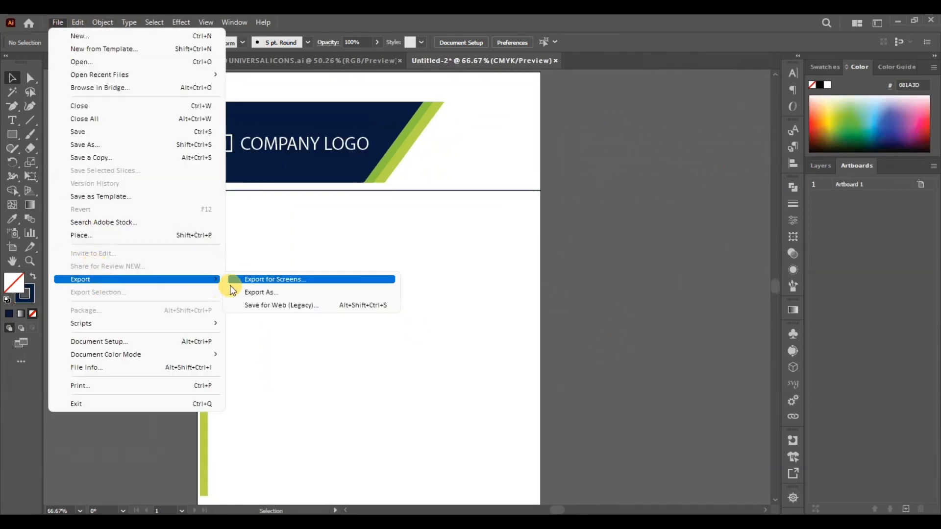
left_click(261, 294)
left_click(199, 48)
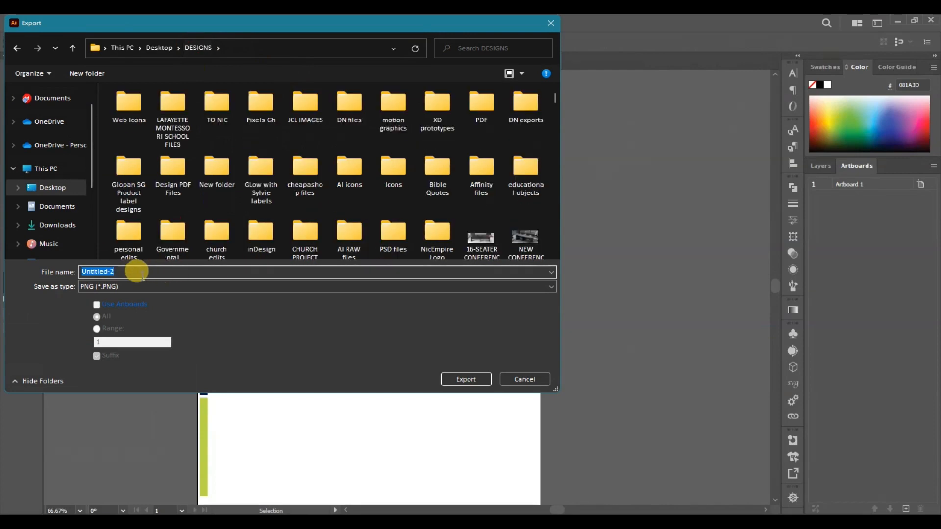
type("L")
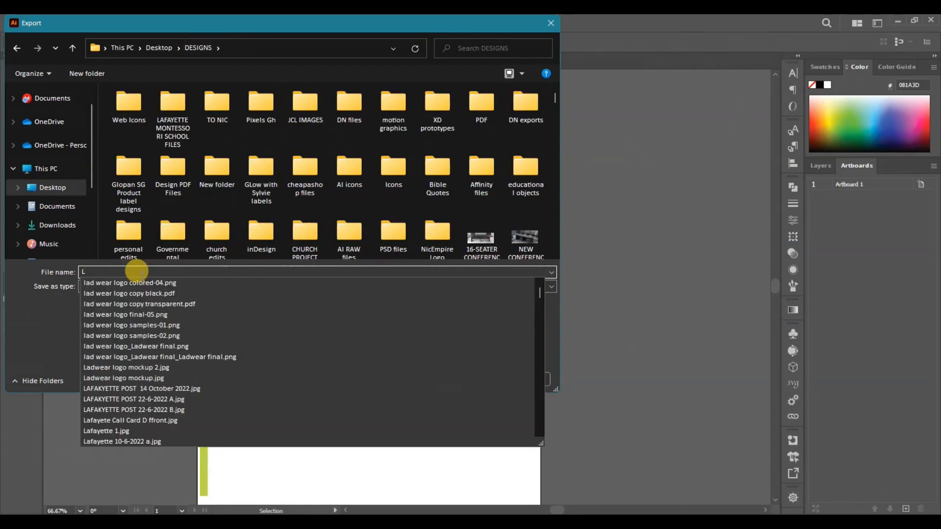
type("et")
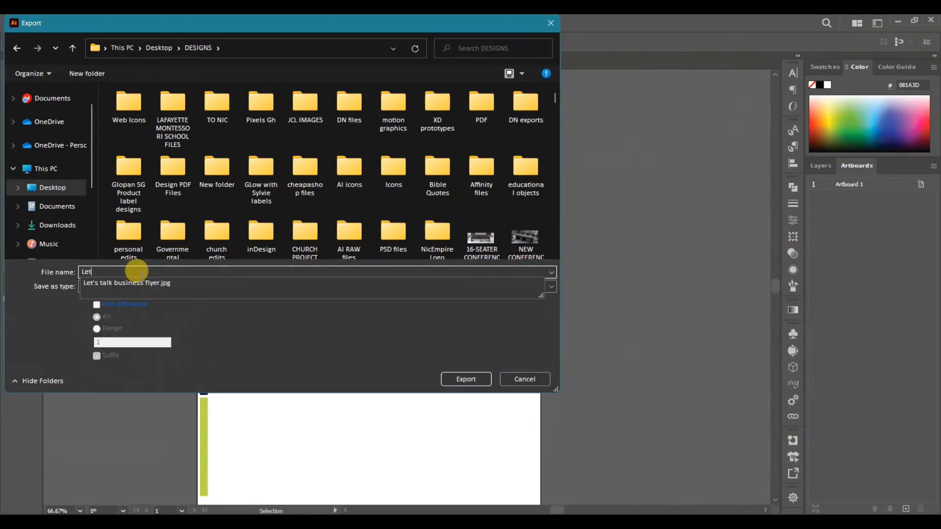
type("terhead")
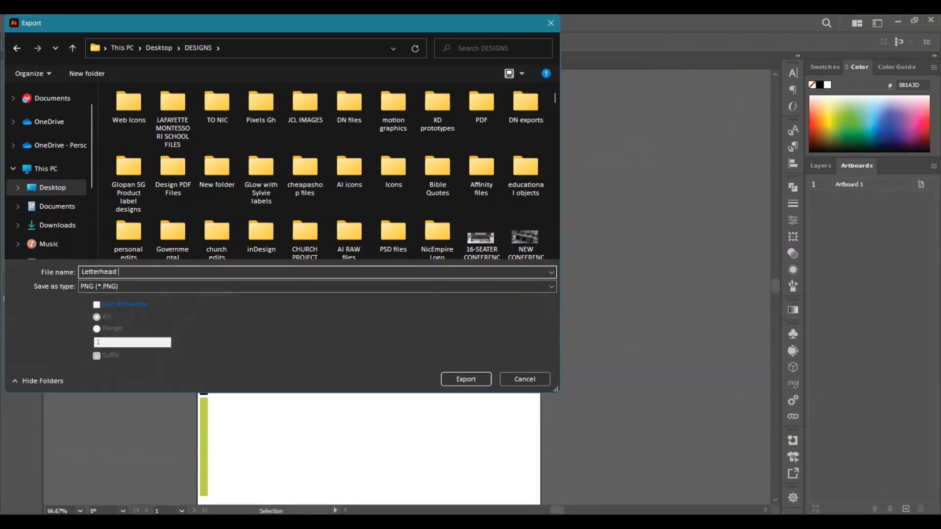
type(" yputube")
key("Return")
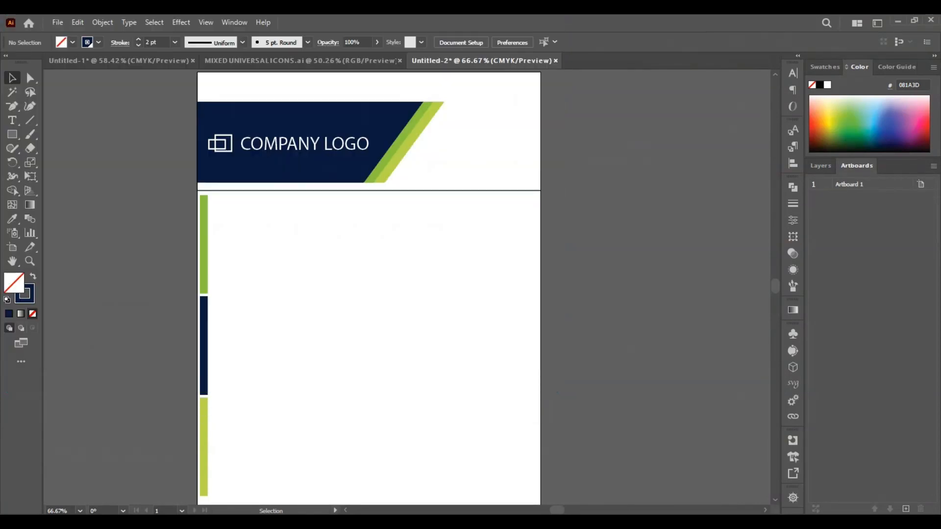
left_click(477, 446)
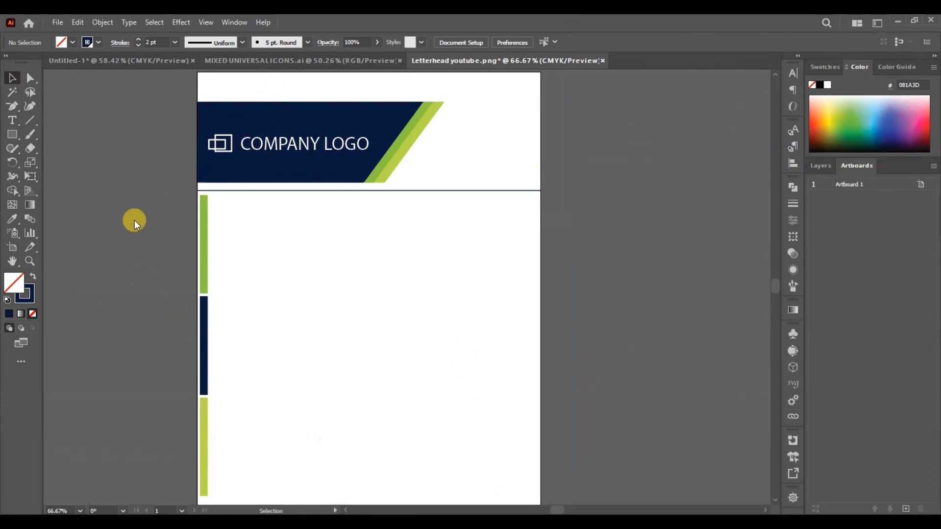
- Switch to Microsoft Word and create a blank document
scroll(556, 406, "down", 2)
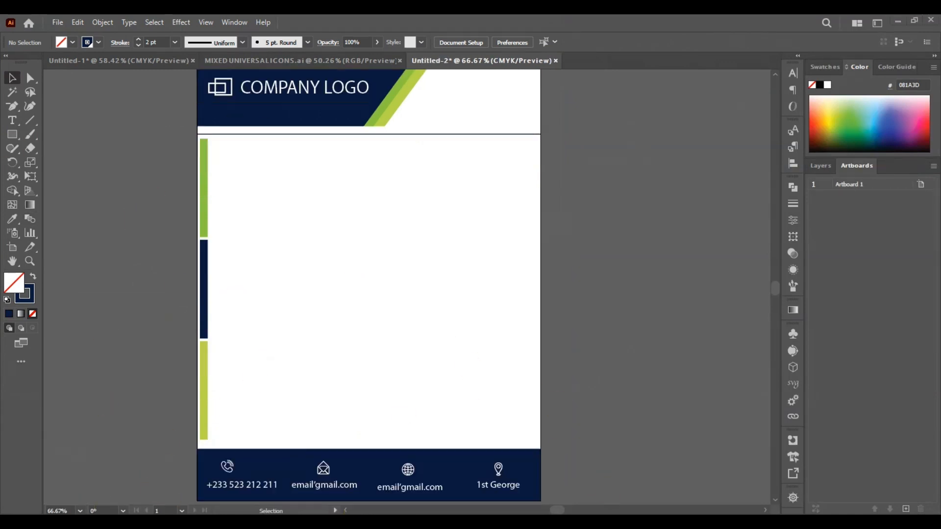
key("super")
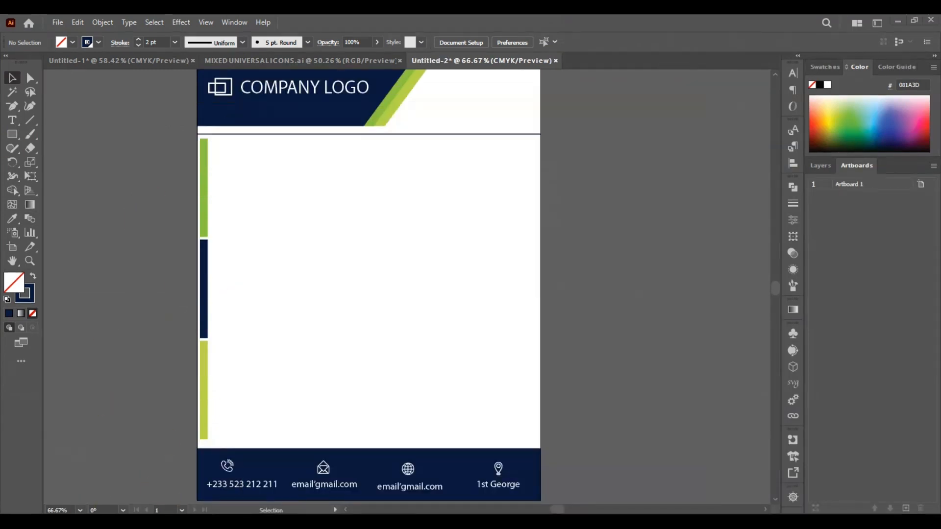
key("super")
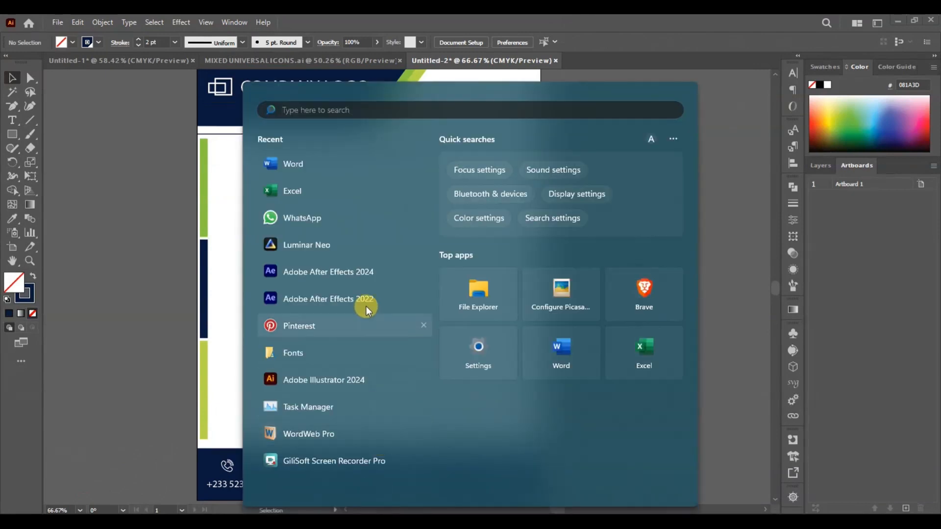
left_click(288, 161)
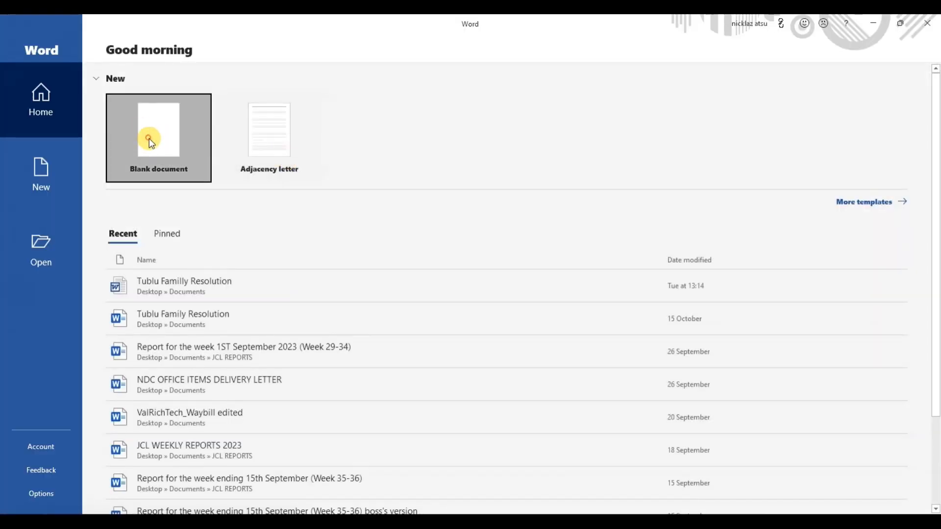
left_click(150, 142)
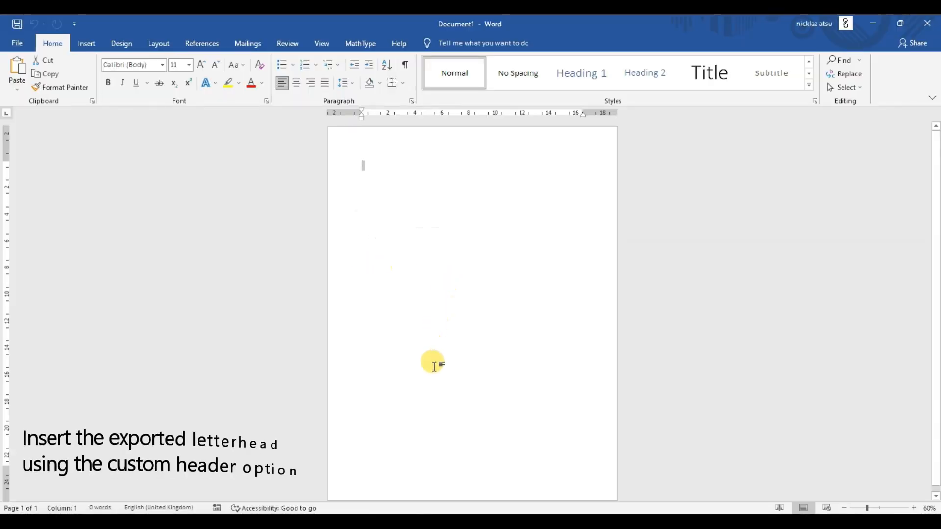
- Open the page header for editing and insert the Letterhead youtube picture from the DESIGNS folder
left_click(83, 45)
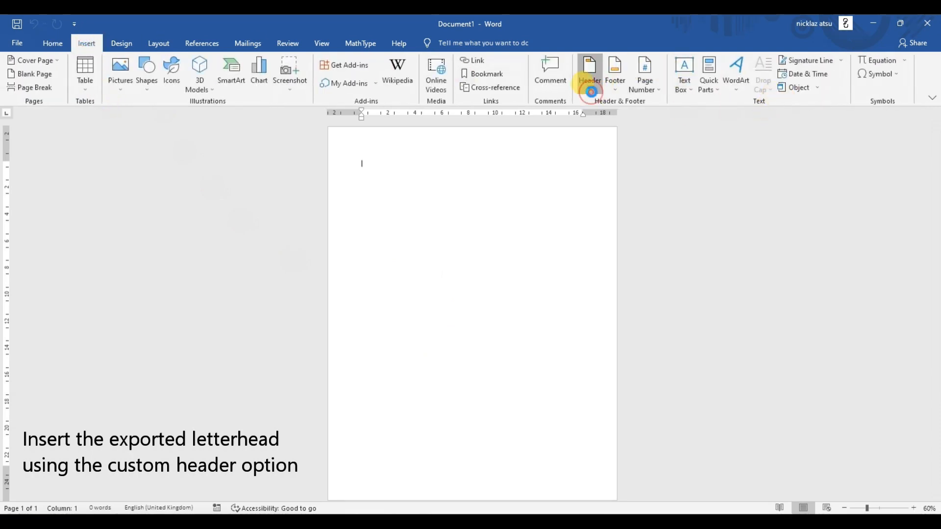
left_click(591, 92)
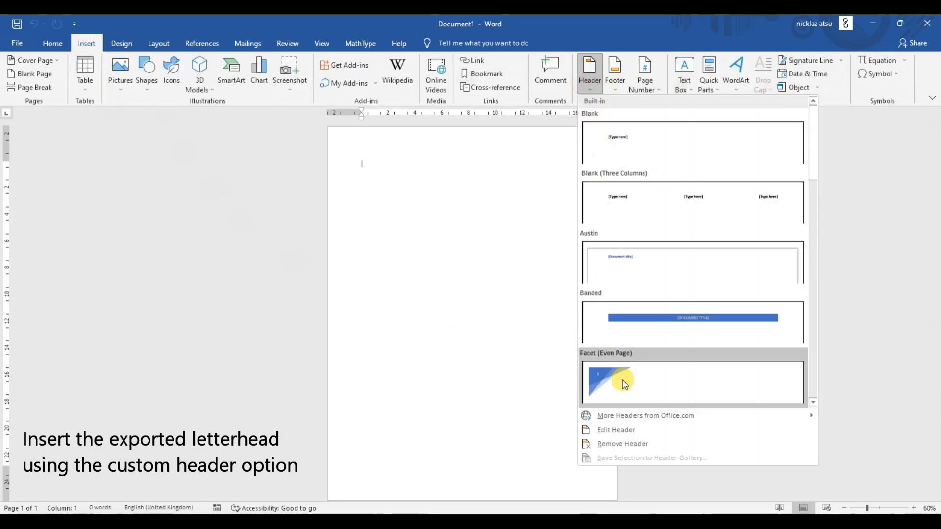
left_click(631, 429)
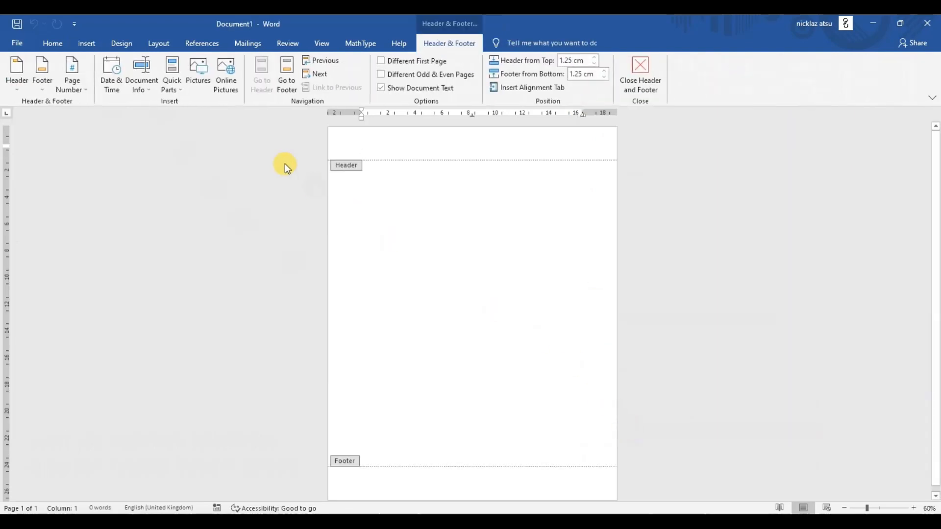
left_click(198, 72)
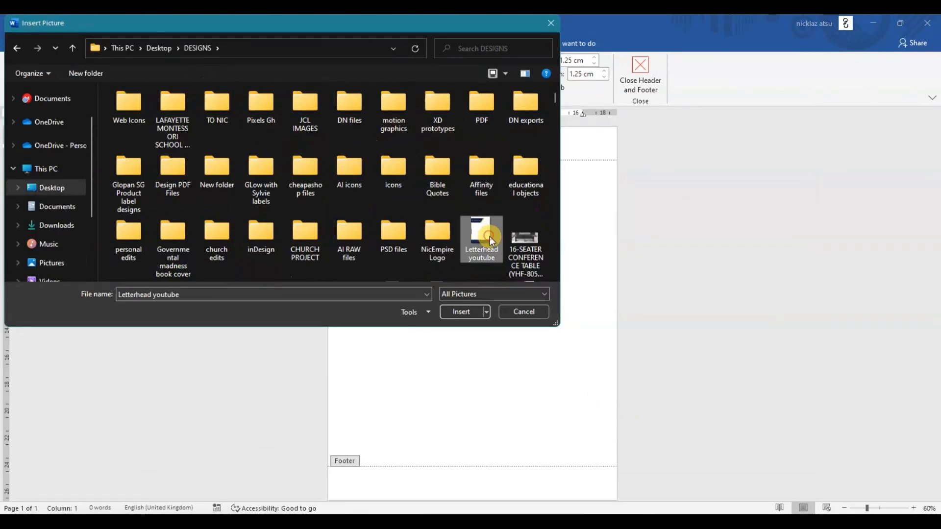
left_click(474, 309)
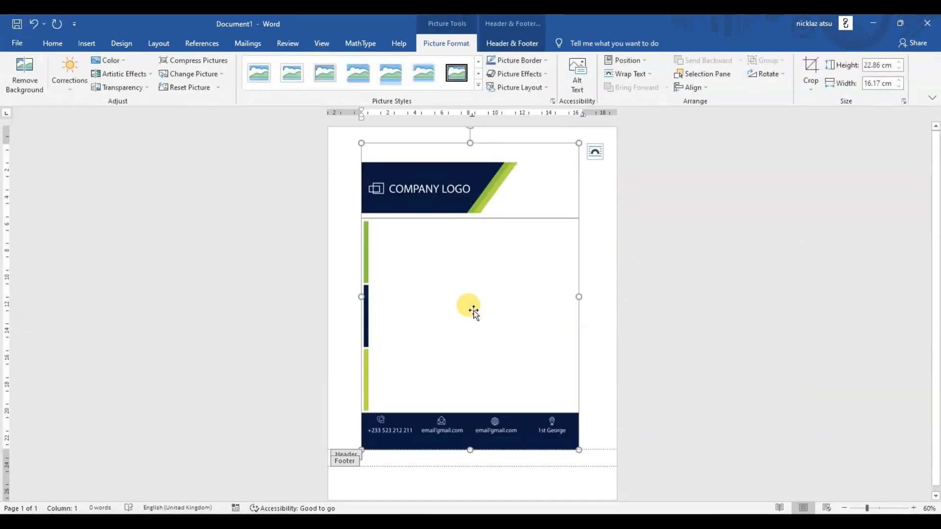
- Set the letterhead picture's text wrapping style to Behind text
right_click(534, 280)
left_click(575, 262)
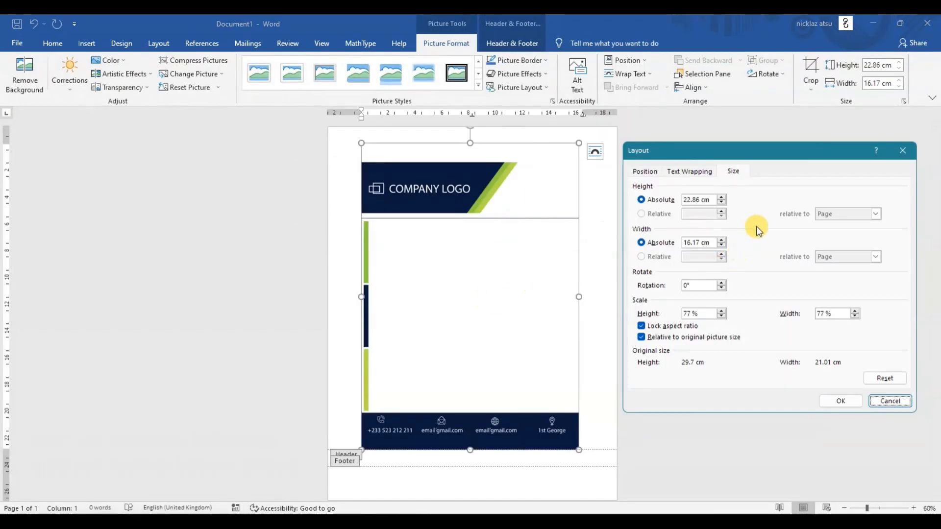
left_click(673, 174)
left_click(662, 252)
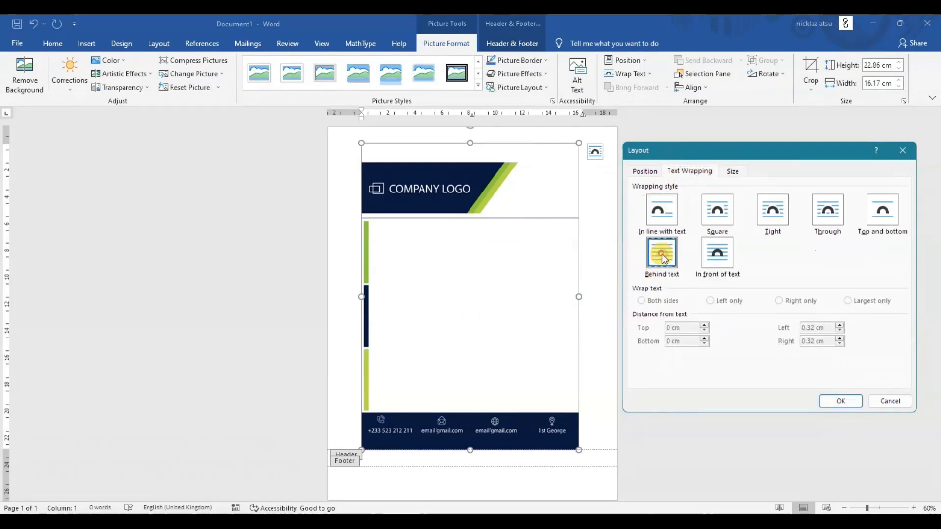
- Align the letterhead picture horizontally centered relative to the page and vertically to the top relative to the page
left_click(645, 171)
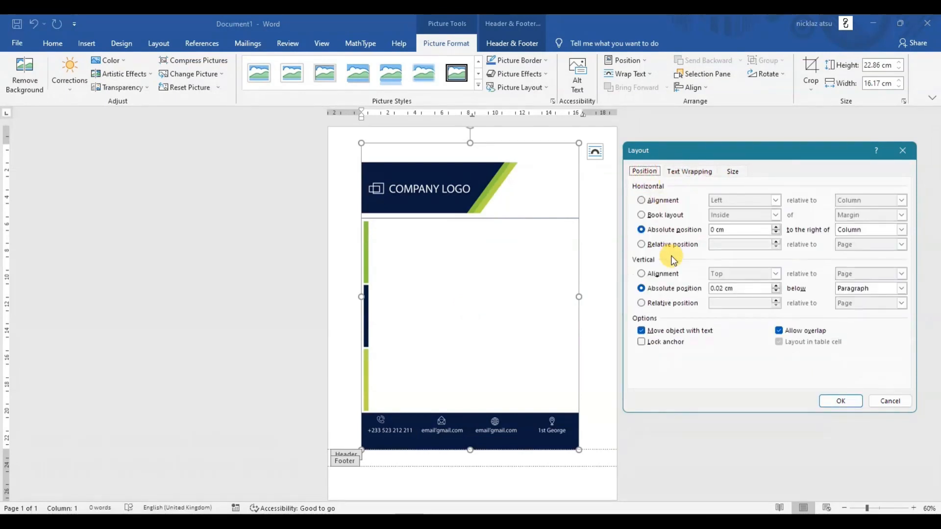
left_click(652, 201)
left_click(878, 200)
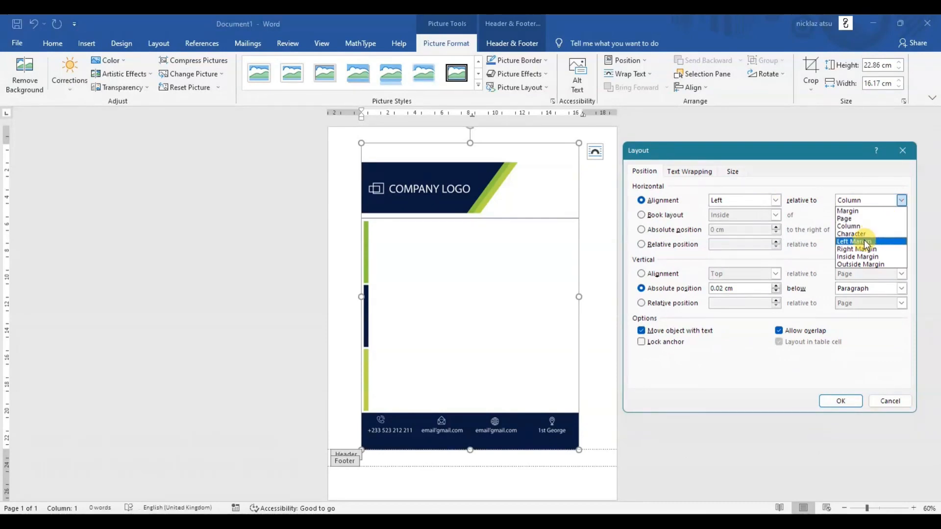
left_click(866, 219)
left_click(778, 200)
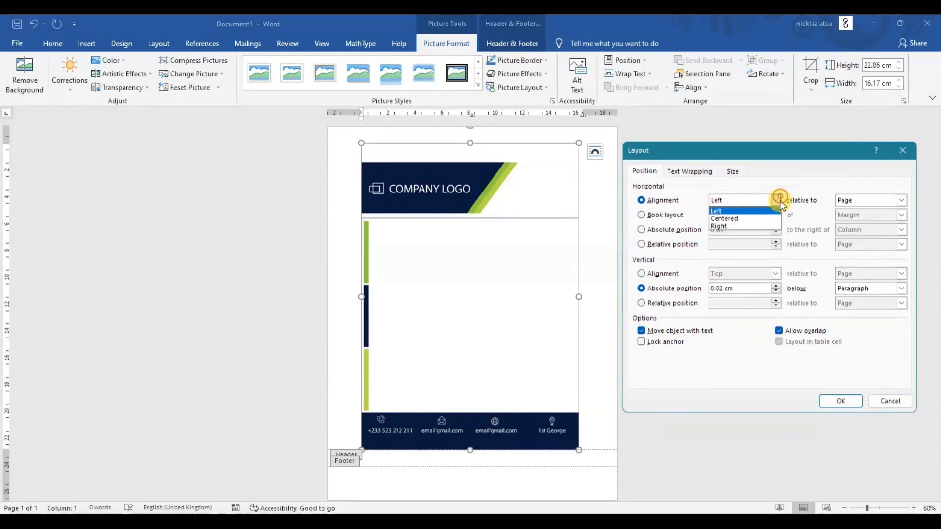
left_click(675, 274)
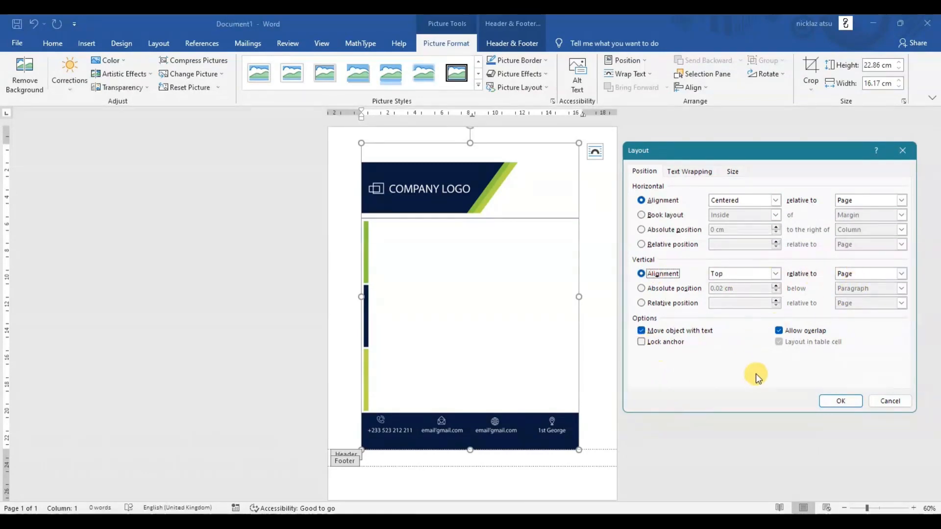
- Scale the letterhead picture's height to 100% of its original size with the aspect ratio locked and apply the layout
left_click(733, 171)
left_click_drag(700, 313, 652, 313)
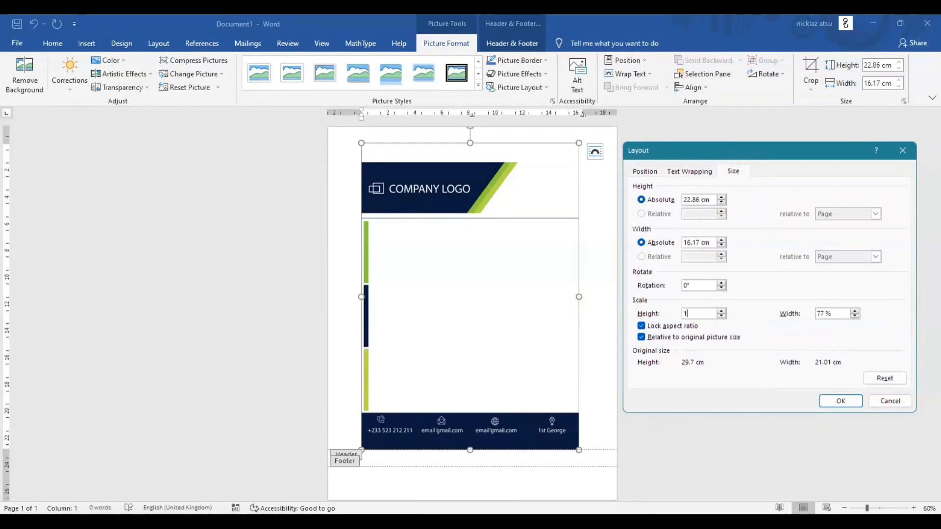
type("100")
left_click(841, 400)
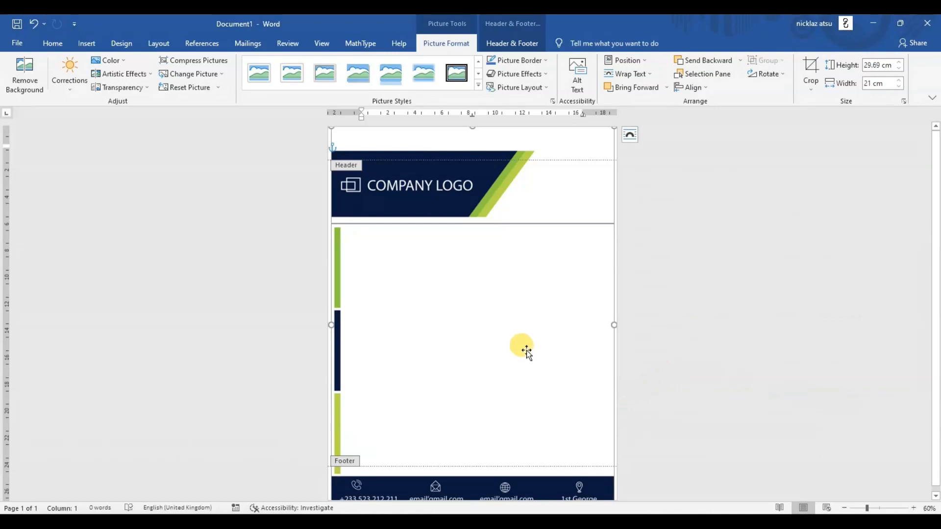
- Move the letterhead picture up until the navy banner meets the page's top edge, and fine-tune its vertical position in small nudges
left_click_drag(525, 343, 518, 314)
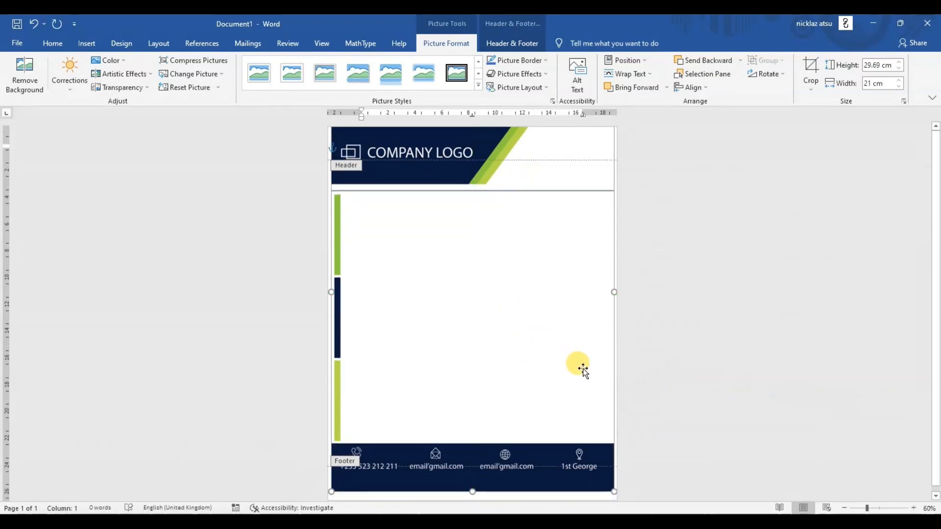
key("Up")
key("Up")
key("Up")
key("Up")
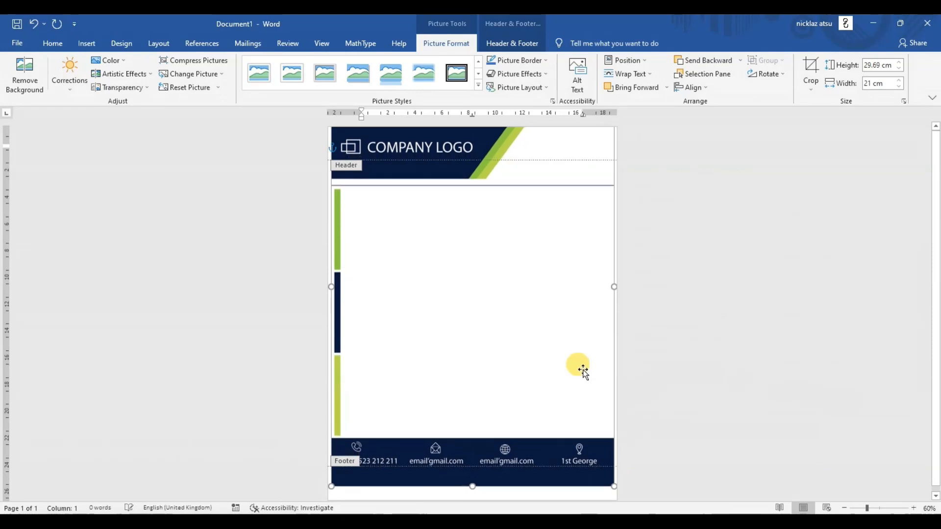
key("Up")
key("Up")
key("Up")
key("Up")
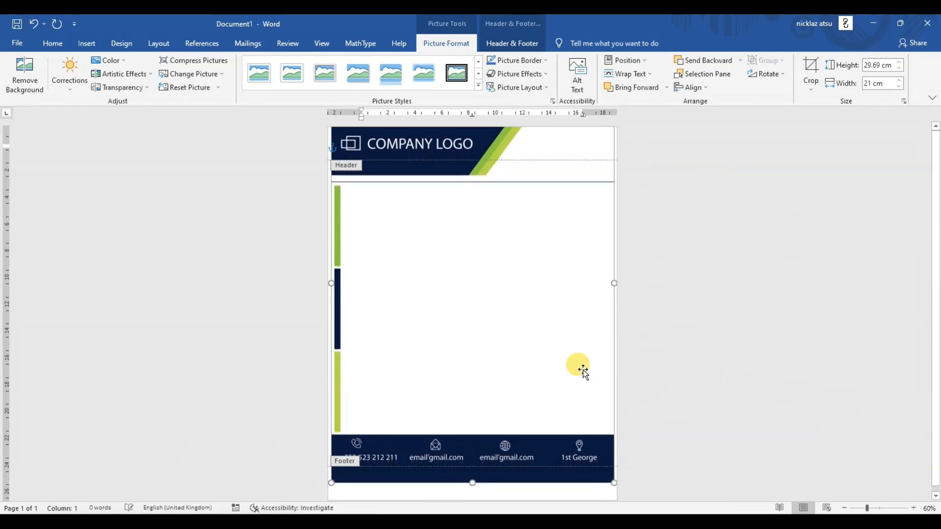
key("Up")
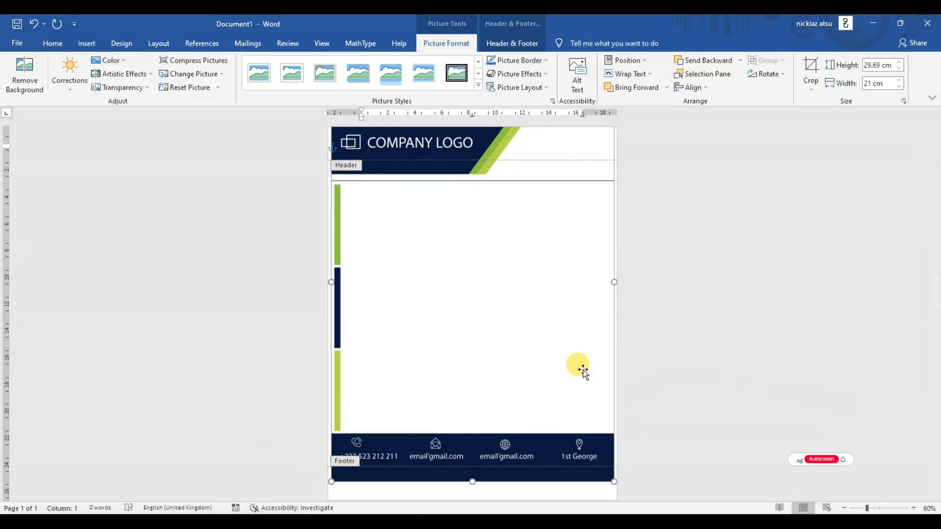
key("Up")
key("Up")
key("Down")
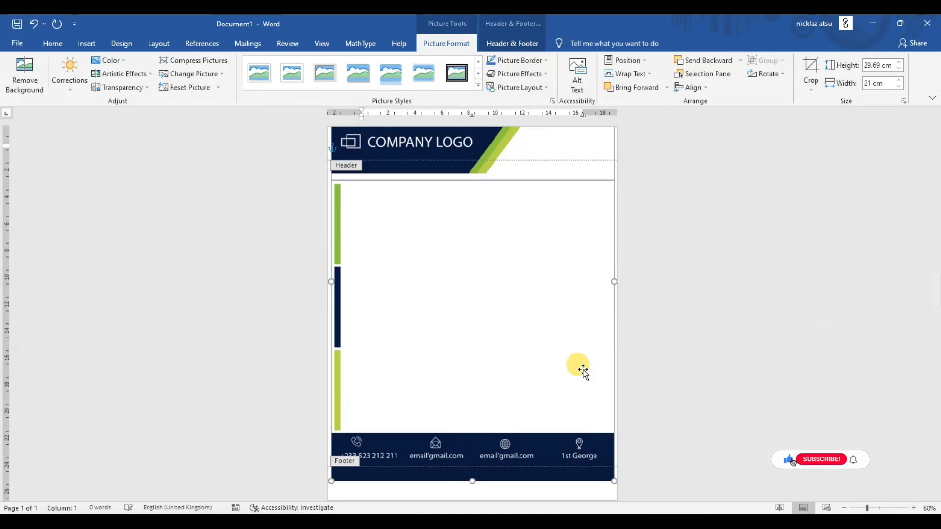
key("Down")
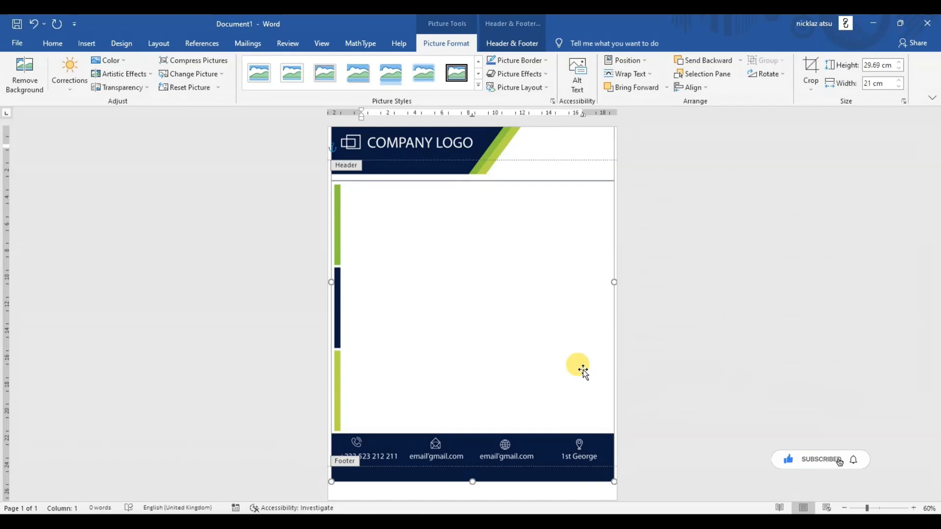
key("Down")
key("Down")
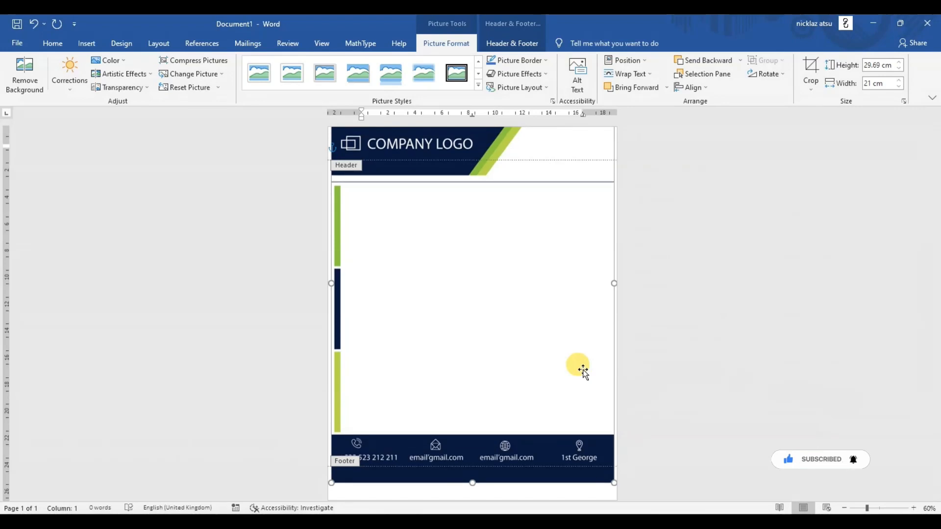
- Enlarge the letterhead picture proportionally to 30.29 cm high and 21.42 cm wide to span the page width, and nudge it up slightly
right_click(564, 382)
left_click(620, 361)
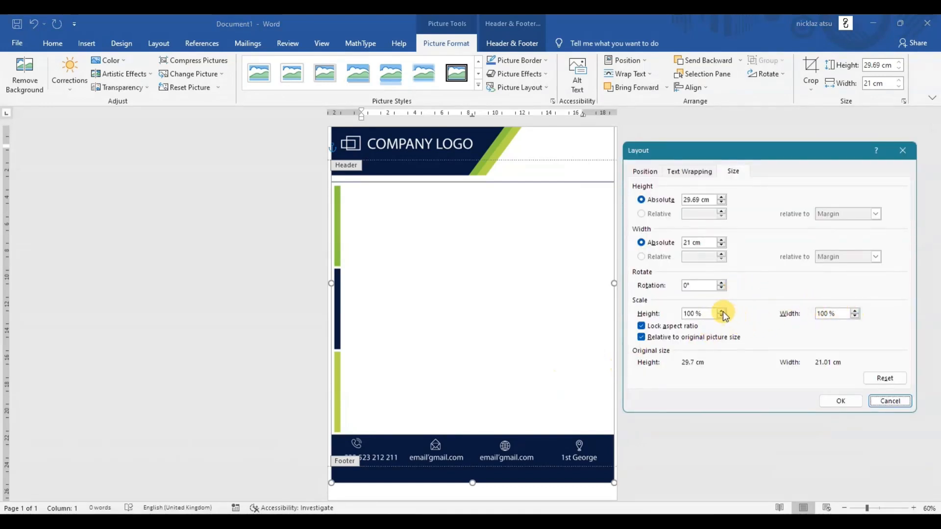
left_click(723, 311)
left_click(840, 401)
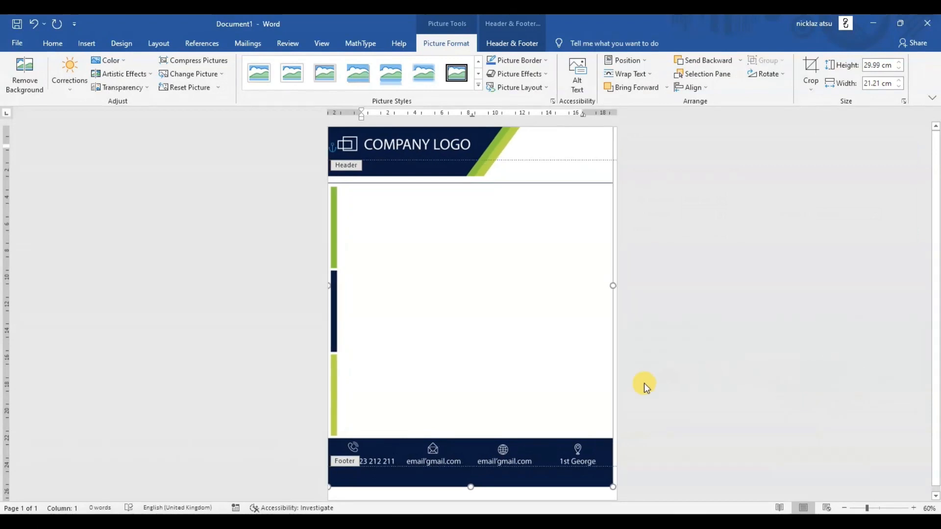
right_click(570, 384)
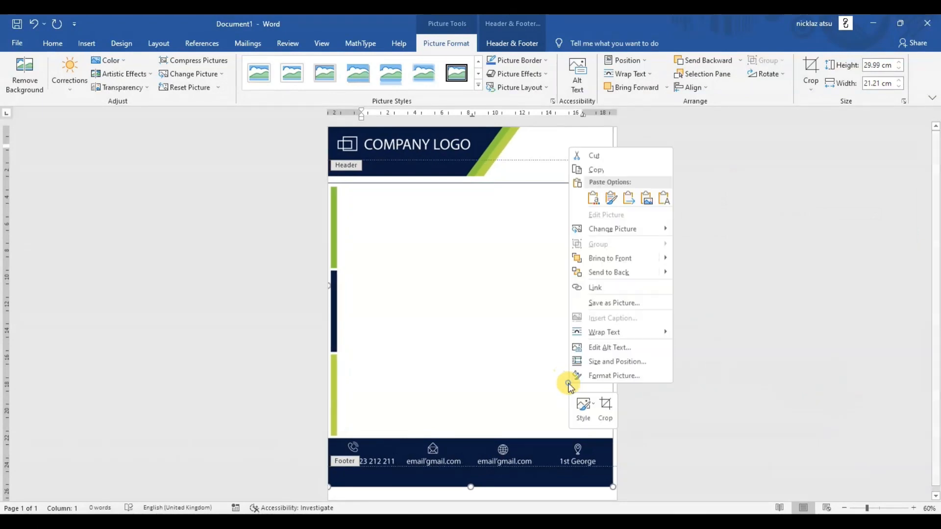
left_click(595, 361)
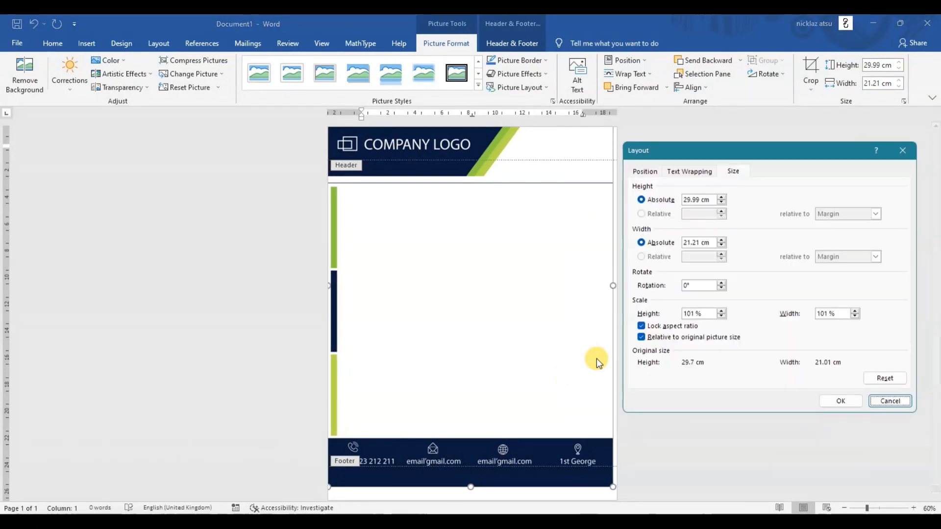
left_click(723, 311)
left_click(840, 401)
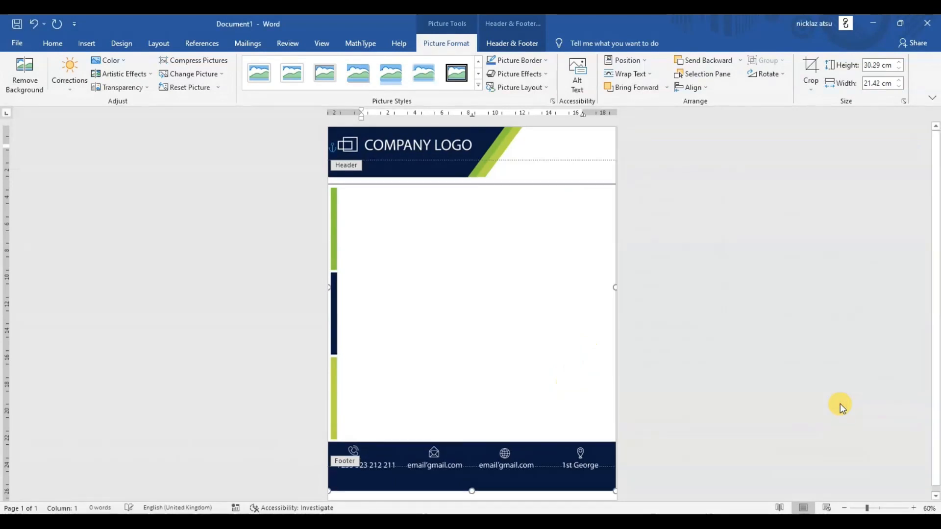
key("Up")
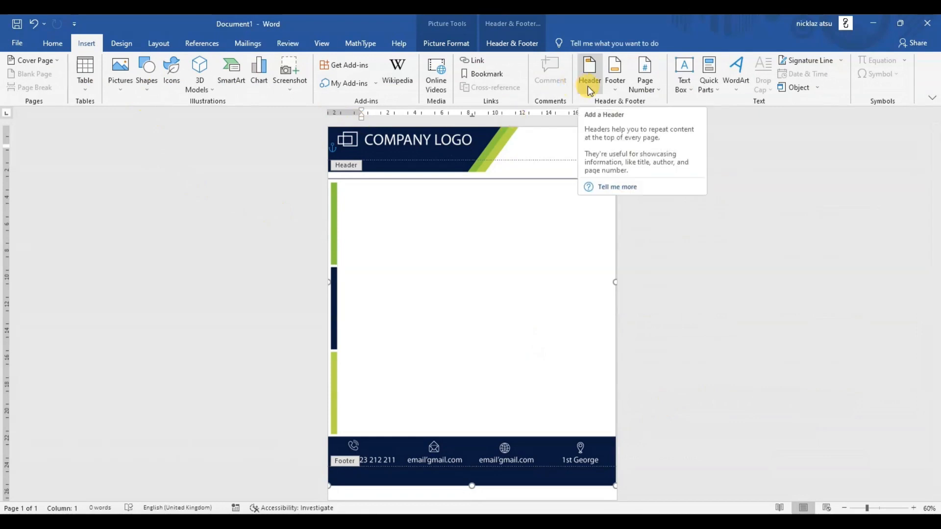
- Close header and footer editing and lower the page's top margin so body text starts below the letterhead's horizontal line
left_click(343, 166)
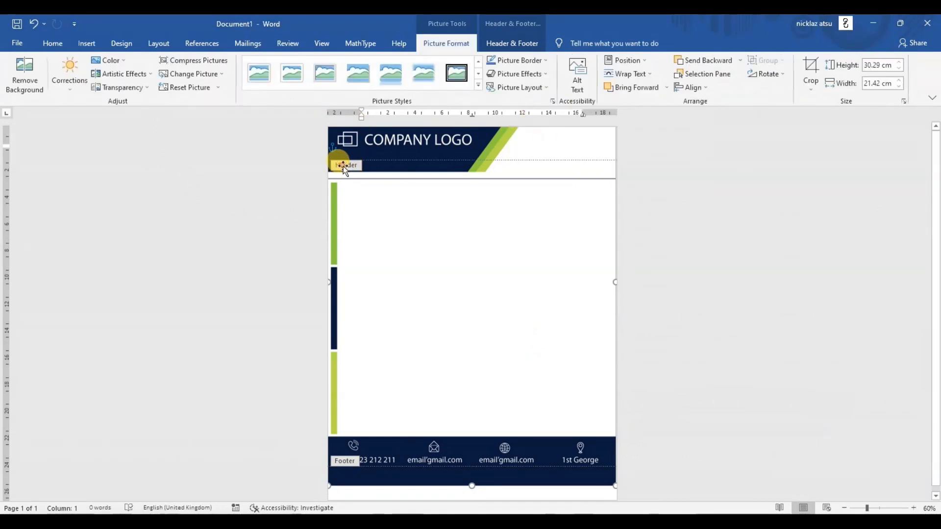
left_click(512, 43)
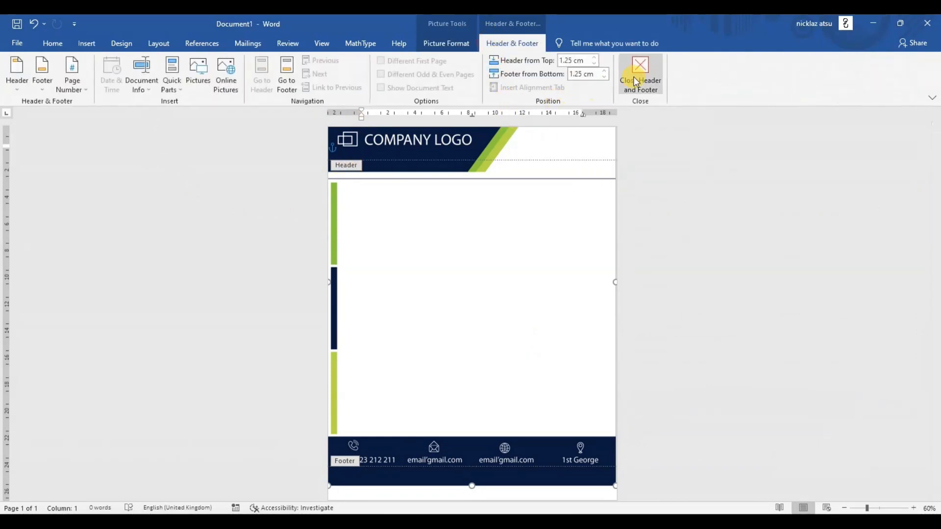
left_click(645, 71)
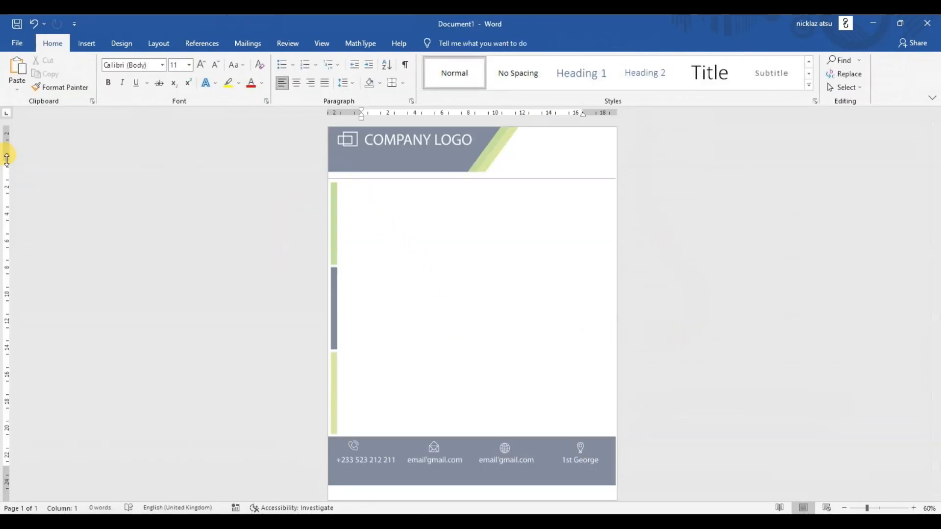
left_click_drag(7, 157, 7, 195)
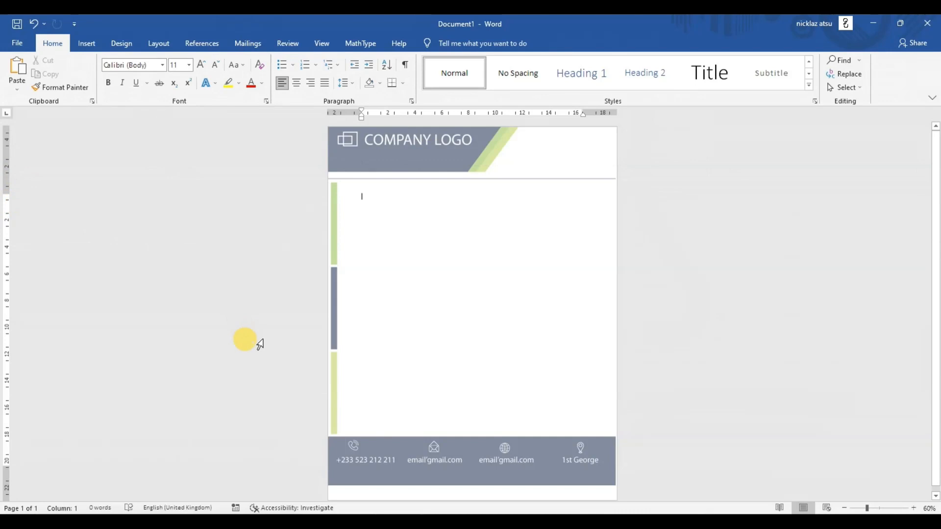
- Enter the sample salutation "Dear sir / Madam" at the start of the letter body
type("Dear")
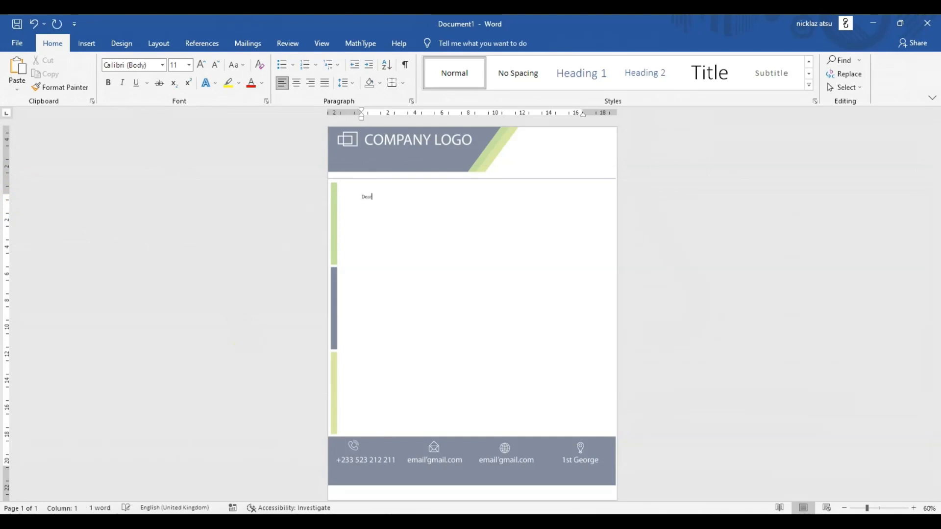
type(" sir or ")
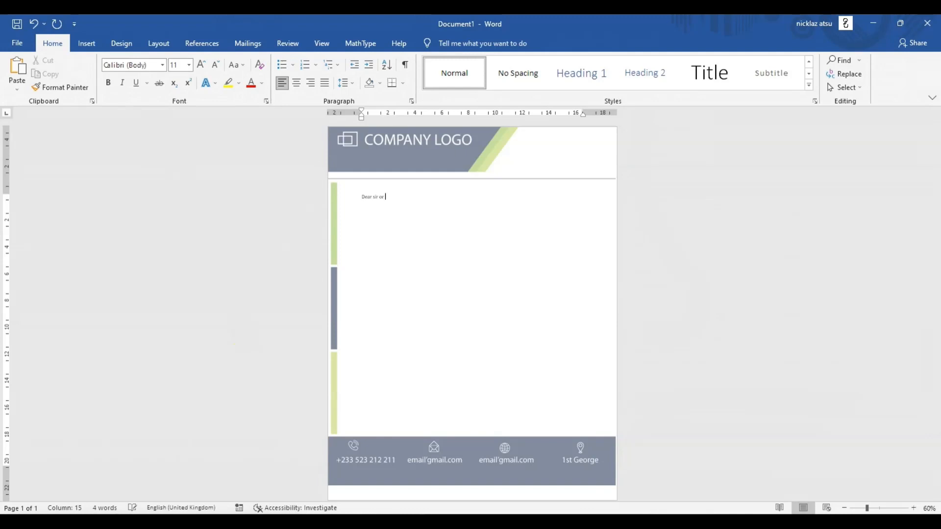
type("dam")
key("BackSpace")
key("BackSpace")
key("BackSpace")
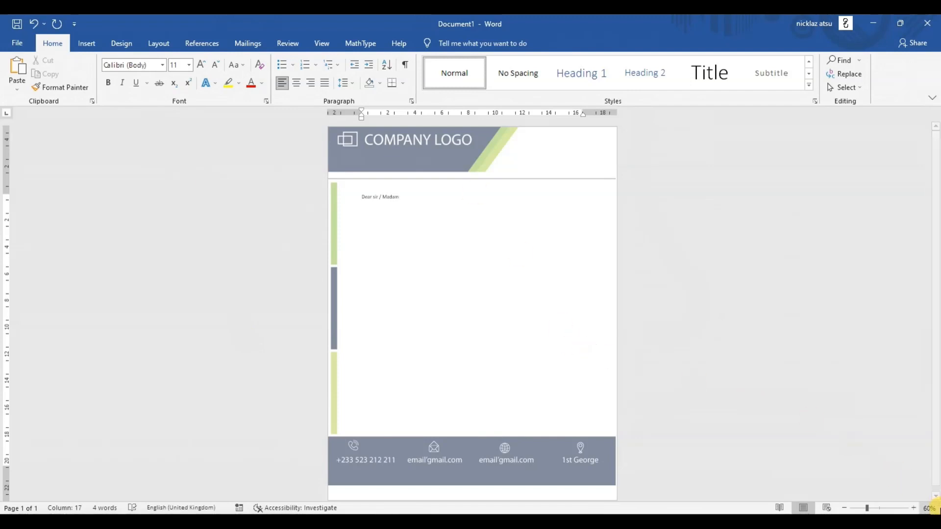
- Examine the finished letterhead from banner to contact footer up close, in print preview and as a whole page
left_click(914, 508)
left_click(914, 508)
left_click(914, 507)
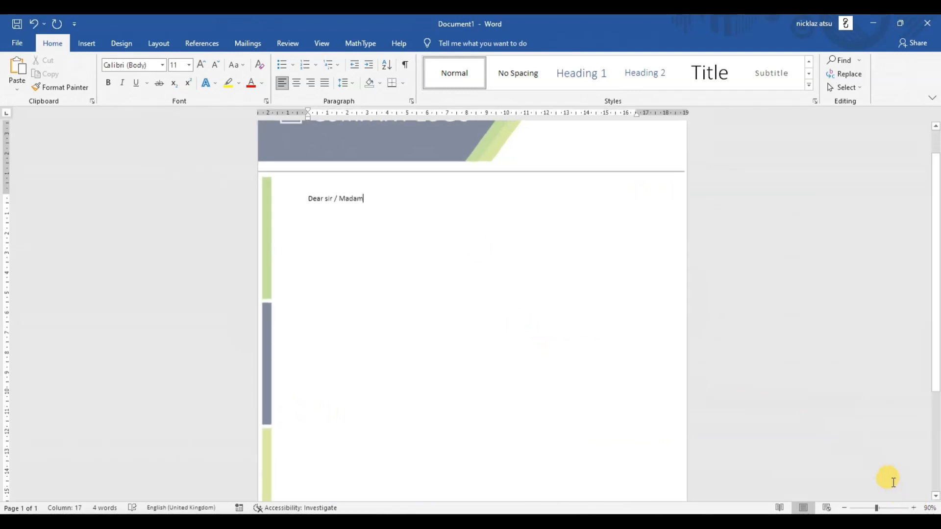
scroll(892, 426, "up", 2)
scroll(842, 391, "down", 5)
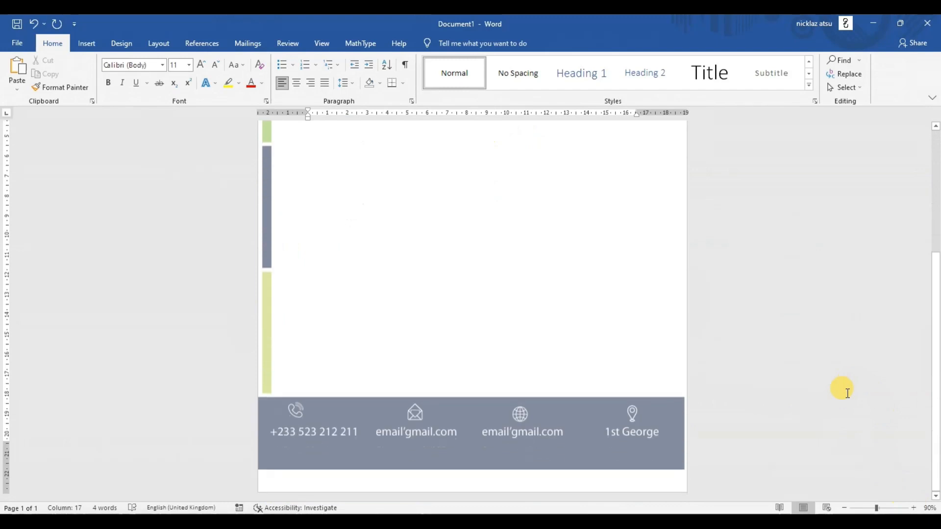
scroll(842, 390, "up", 5)
key("ctrl+p")
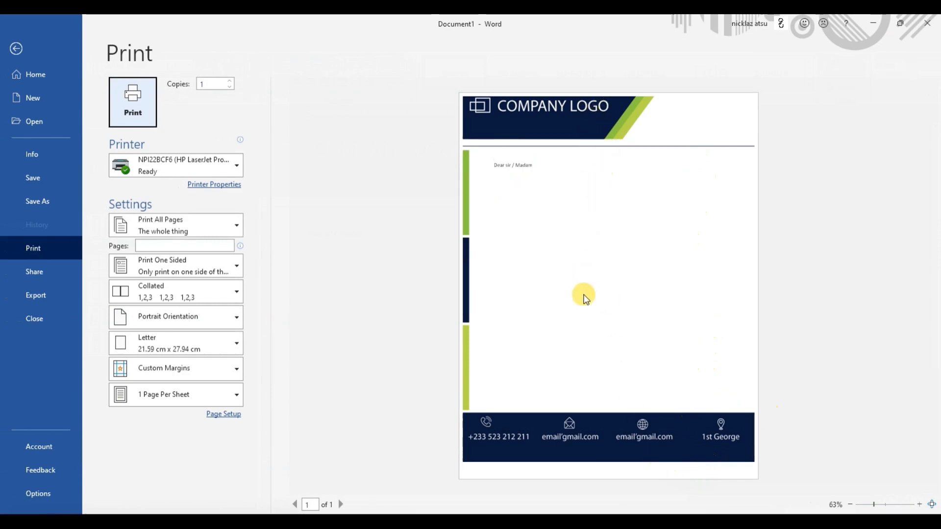
left_click(14, 49)
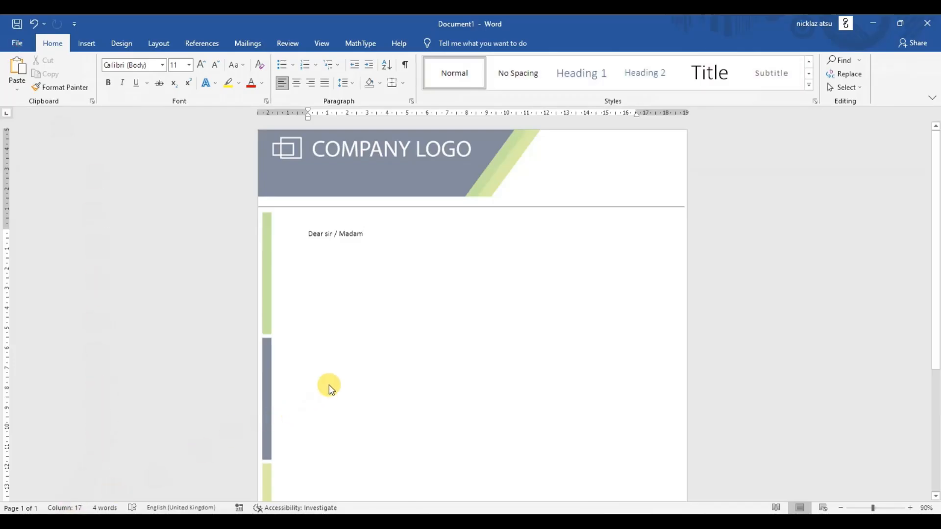
left_click(841, 508)
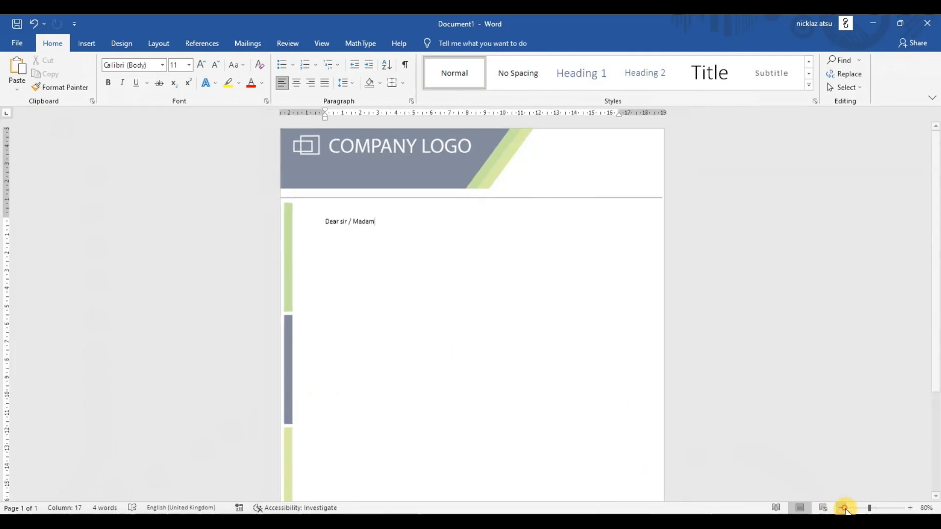
left_click(845, 509)
left_click(844, 509)
left_click(844, 509)
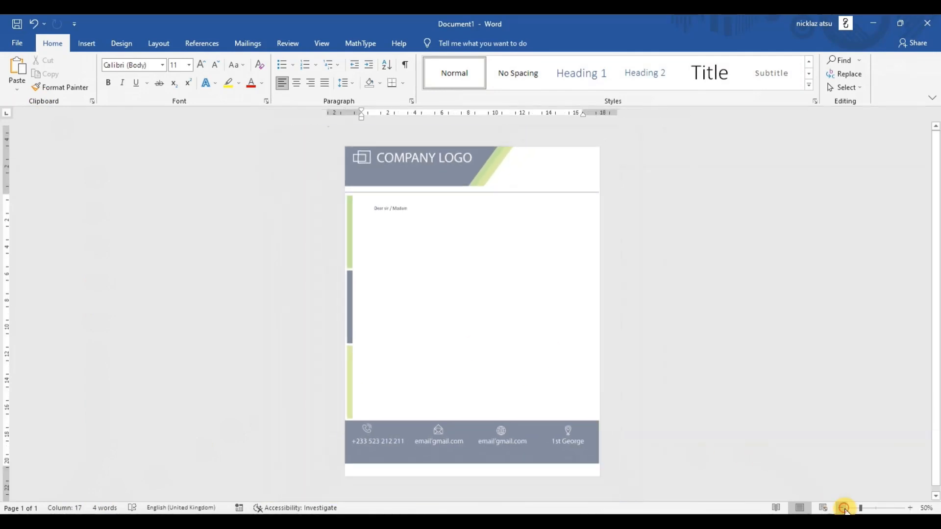